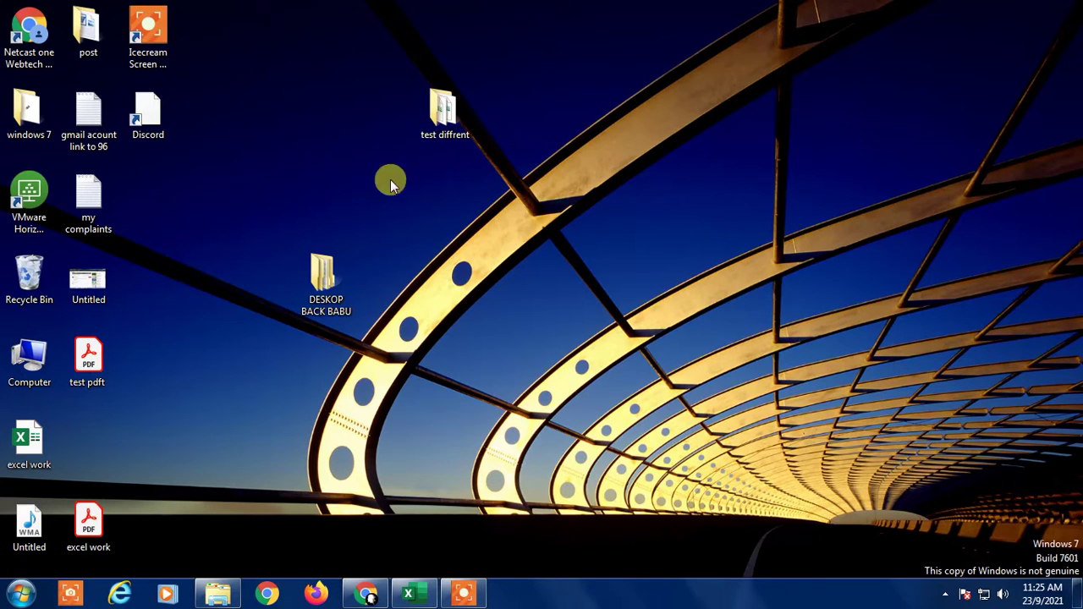
# Switch to the sales Q1 workbook in Excel and clear cell A3 on the Sales sheet.
pyautogui.click(406, 595)
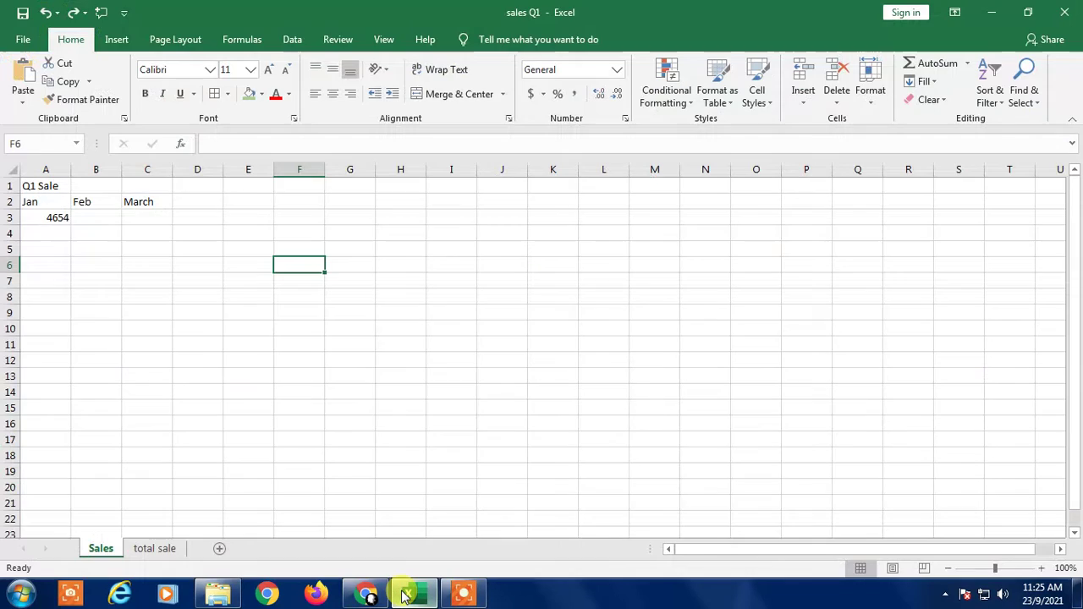
pyautogui.click(179, 294)
pyautogui.click(53, 217)
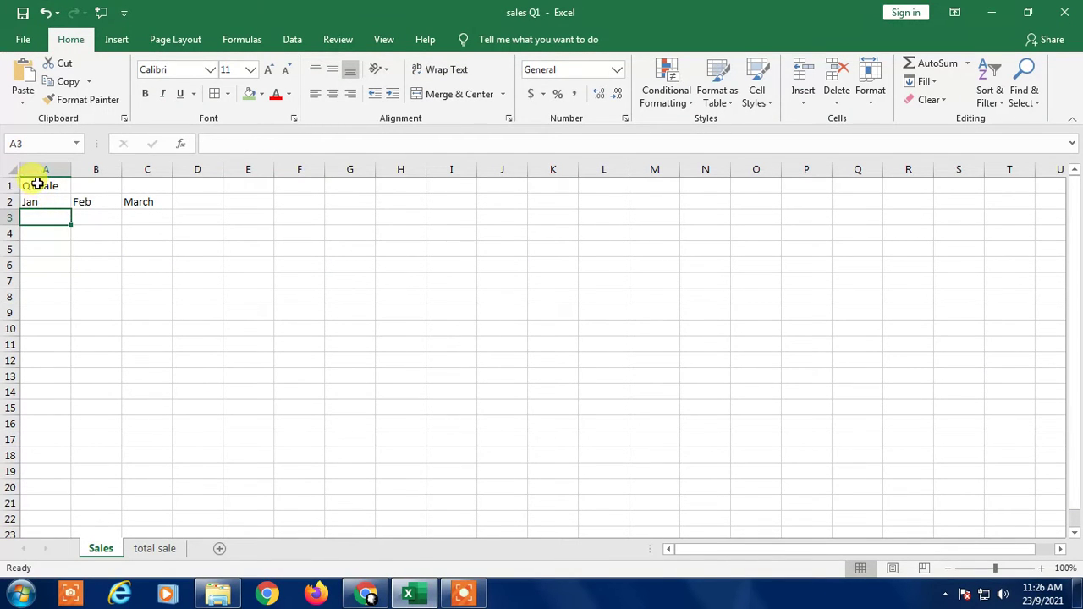
# Merge and center the Q1 Sale title across cells A1 to C1.
pyautogui.moveTo(36, 180); pyautogui.dragTo(157, 203)
pyautogui.moveTo(48, 186); pyautogui.dragTo(145, 184)
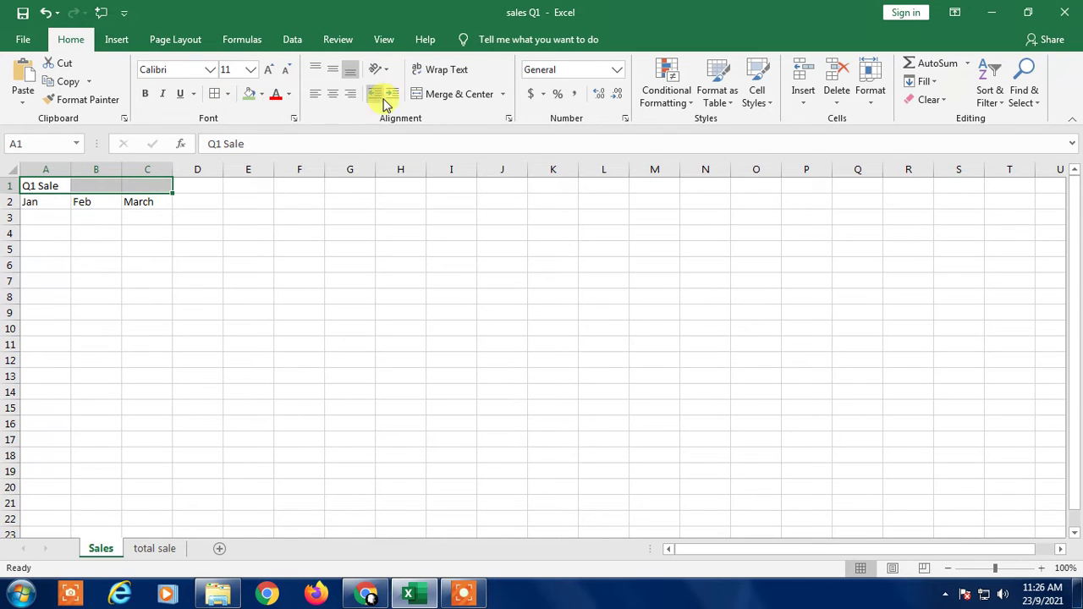
pyautogui.click(415, 100)
pyautogui.click(48, 232)
# Apply all borders to the Q1 Sale table, cells A1 to C3.
pyautogui.click(33, 184)
pyautogui.moveTo(75, 202); pyautogui.dragTo(157, 217)
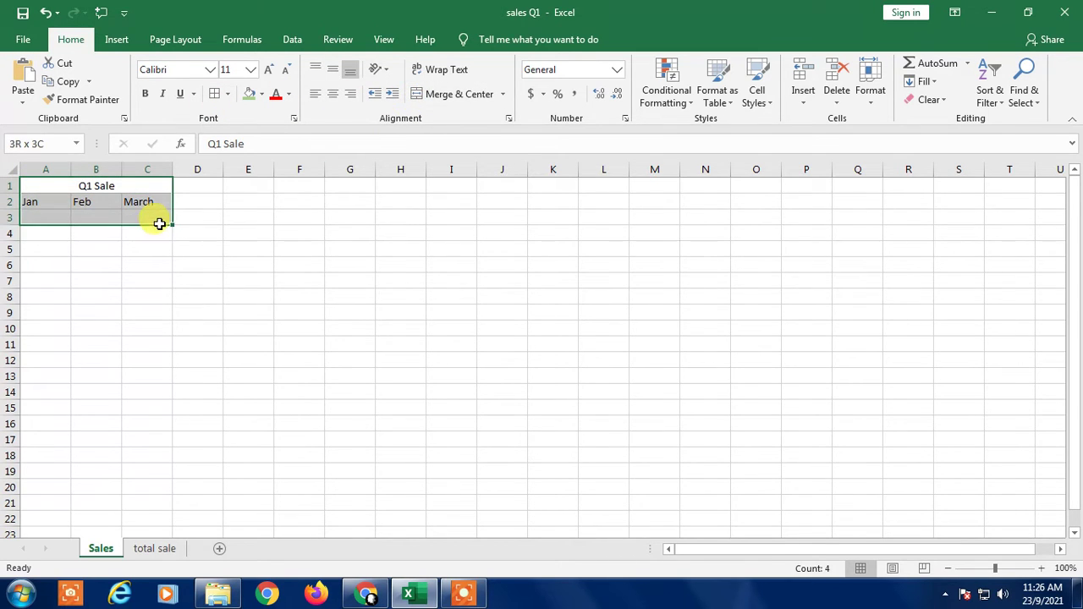
pyautogui.click(216, 95)
pyautogui.click(197, 201)
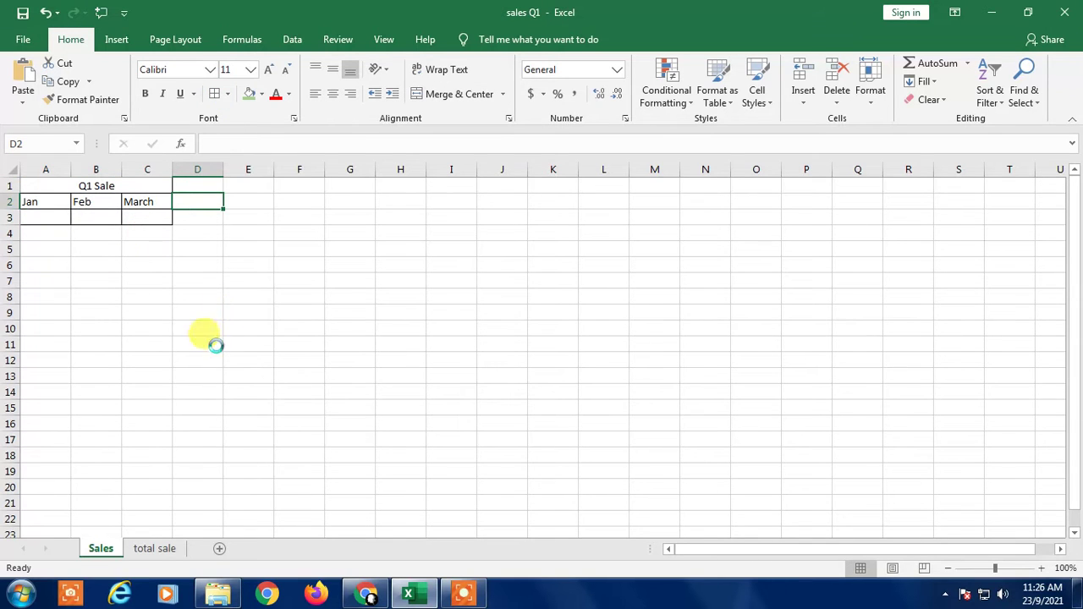
# Fill the month header cells A2 to C2 with light green.
pyautogui.scroll(7, 216, 345)
pyautogui.click(150, 314)
pyautogui.moveTo(68, 245); pyautogui.dragTo(315, 245)
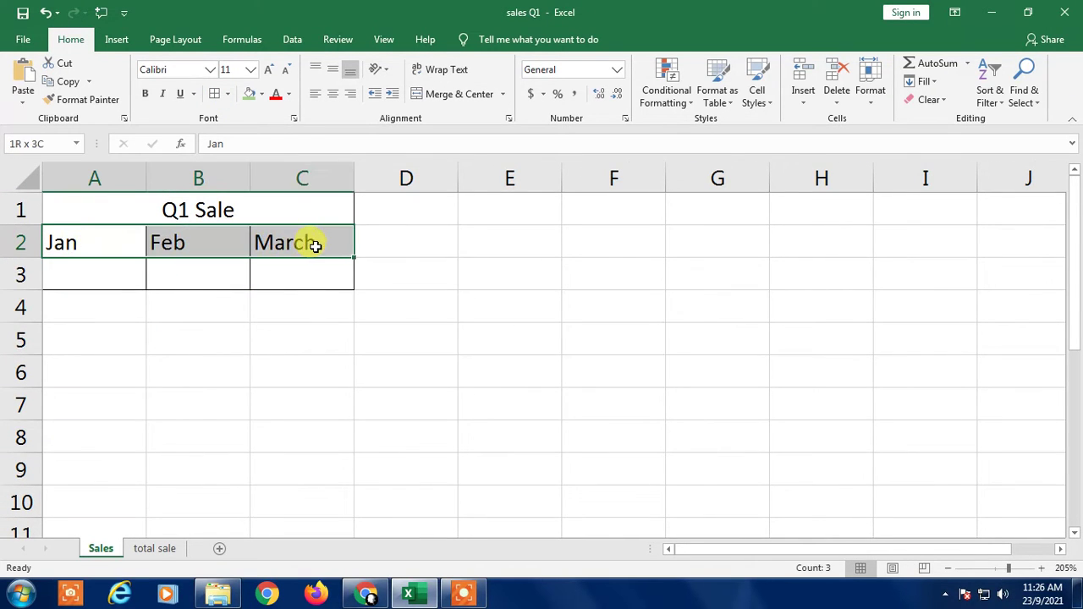
pyautogui.click(249, 97)
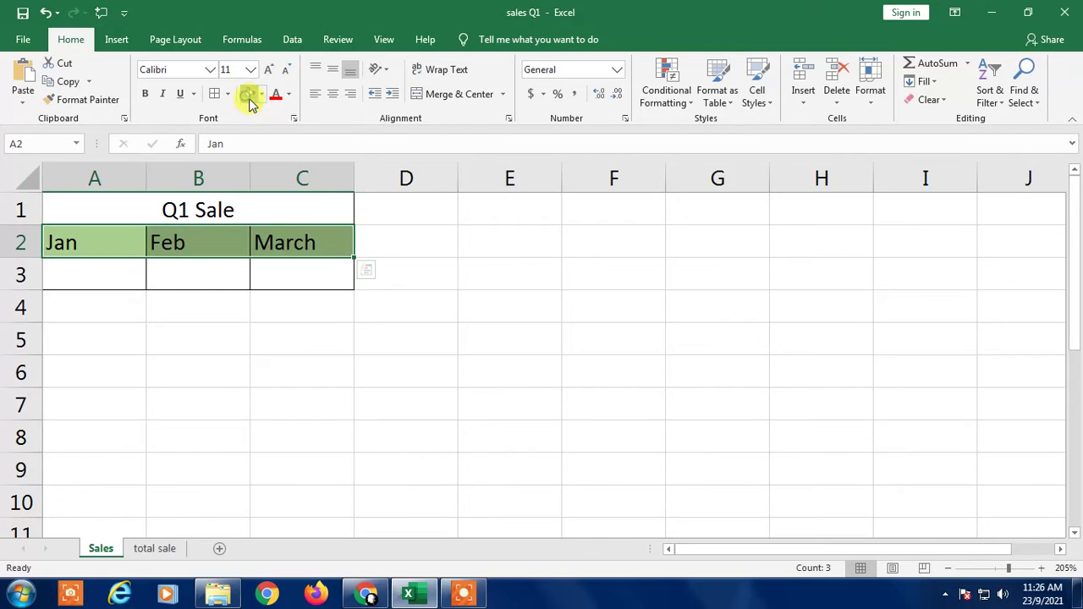
pyautogui.click(192, 315)
pyautogui.click(370, 276)
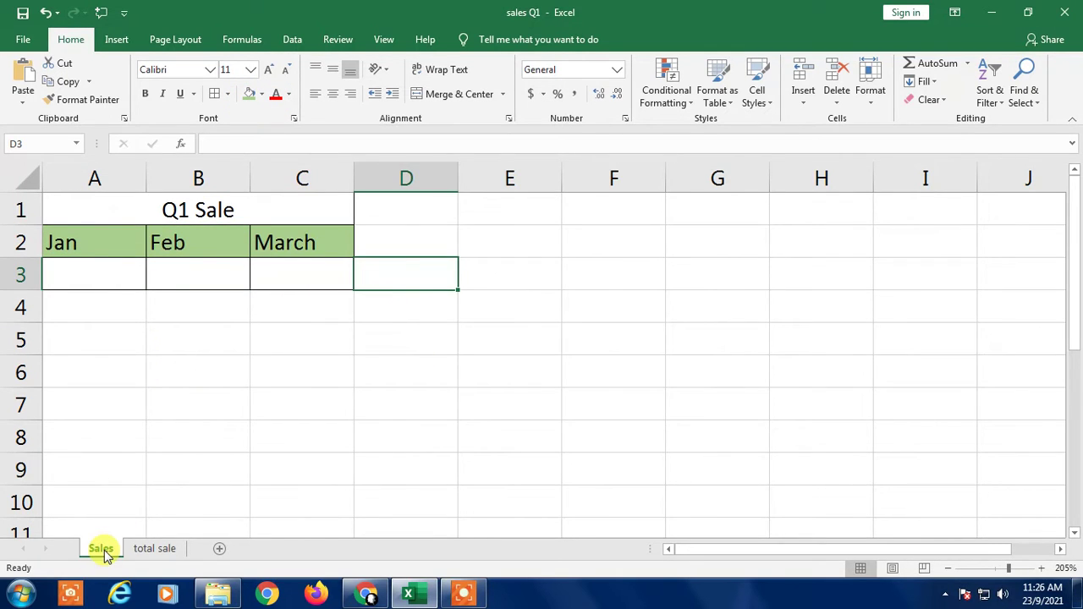
# On the total sale sheet, give the bottom row A8:C8 a red font and a light green fill.
pyautogui.click(157, 549)
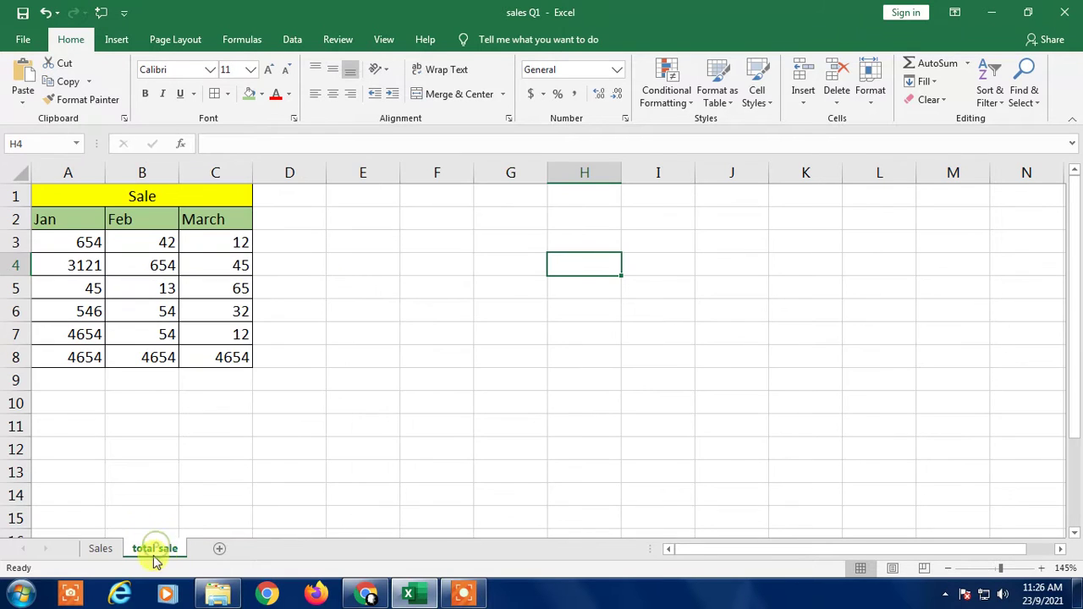
pyautogui.click(142, 372)
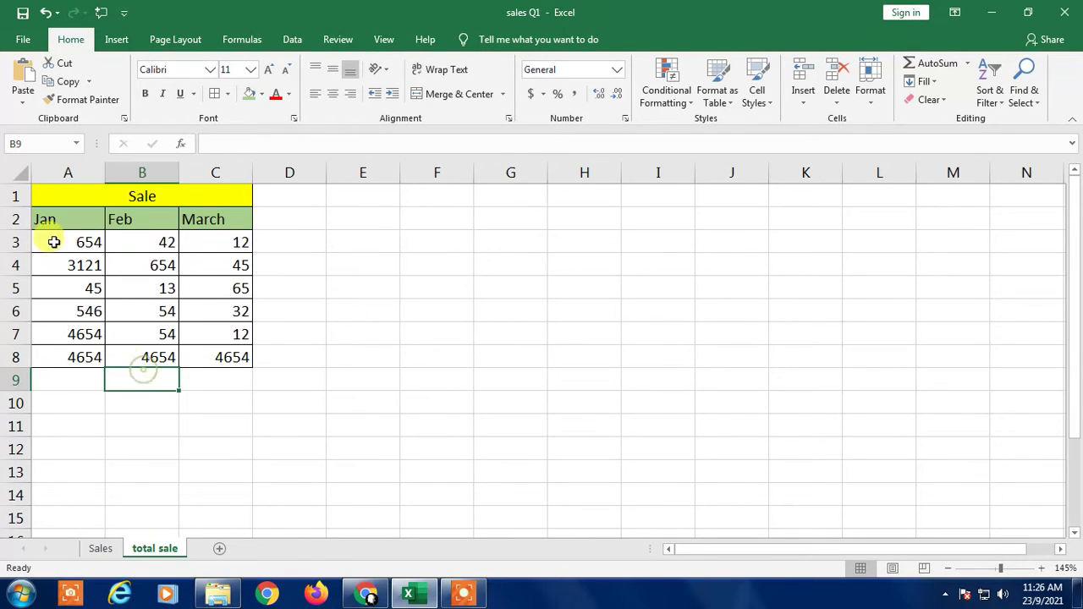
pyautogui.moveTo(47, 220); pyautogui.dragTo(73, 353)
pyautogui.moveTo(127, 220); pyautogui.dragTo(142, 355)
pyautogui.moveTo(220, 235); pyautogui.dragTo(230, 335)
pyautogui.moveTo(51, 356); pyautogui.dragTo(218, 353)
pyautogui.click(271, 96)
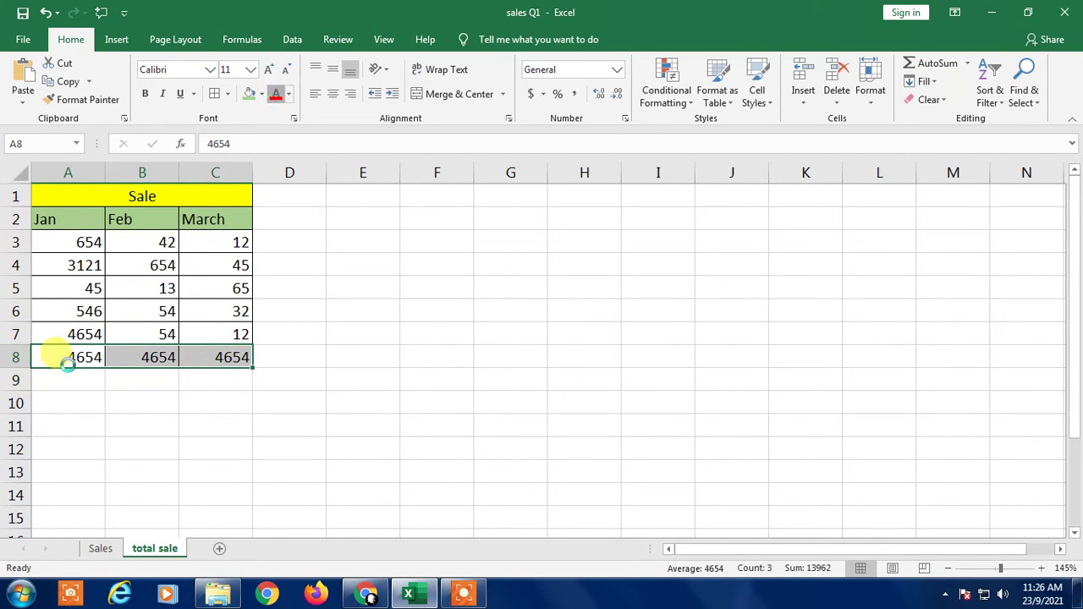
pyautogui.click(253, 100)
pyautogui.click(271, 362)
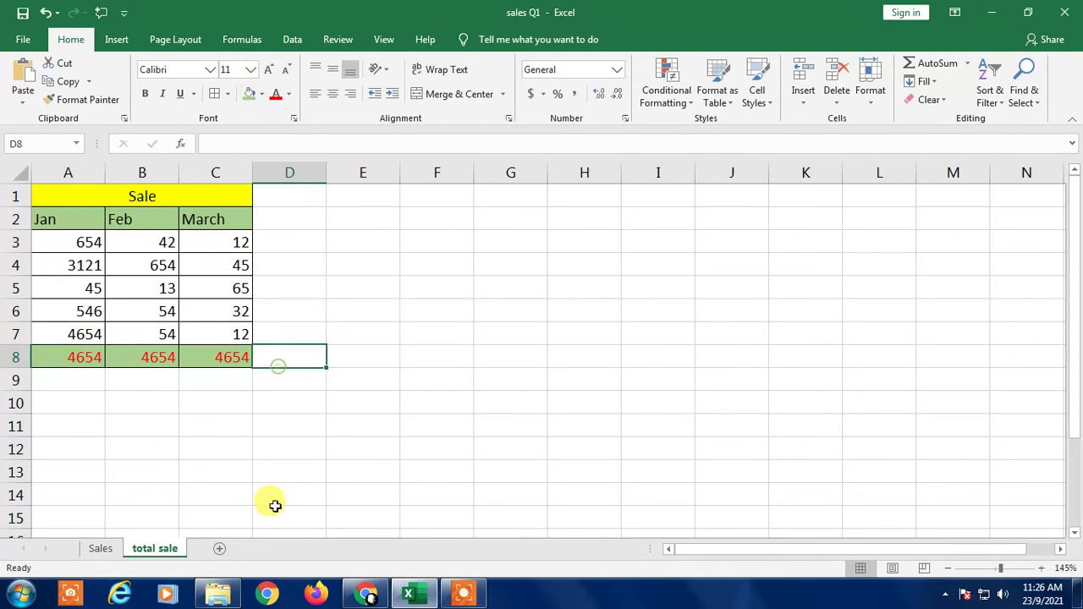
# Compare the month columns on the Sales sheet with those on the total sale sheet.
pyautogui.click(101, 548)
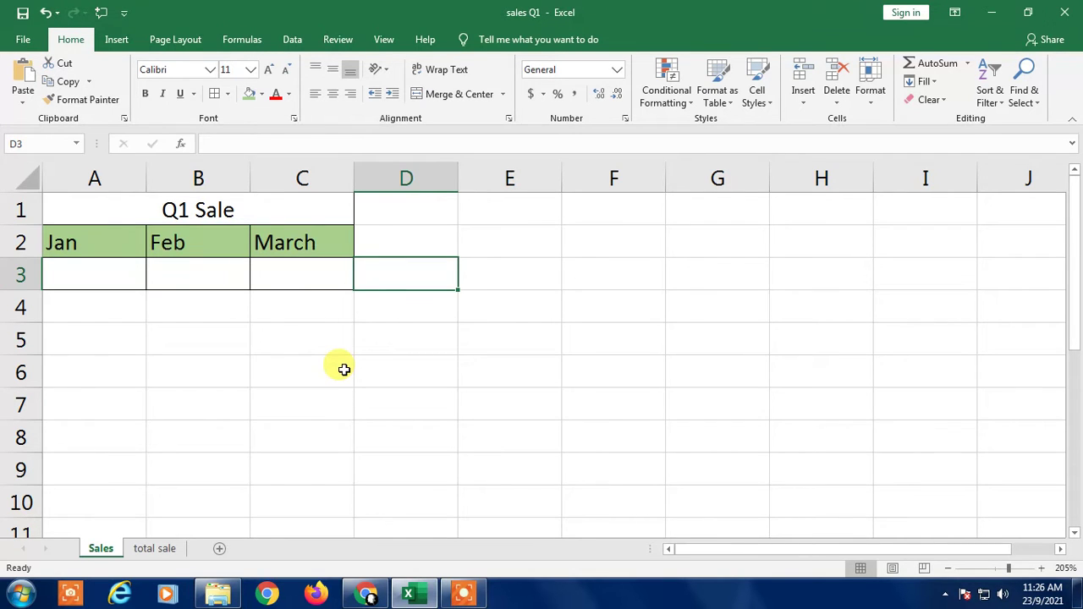
pyautogui.click(106, 245)
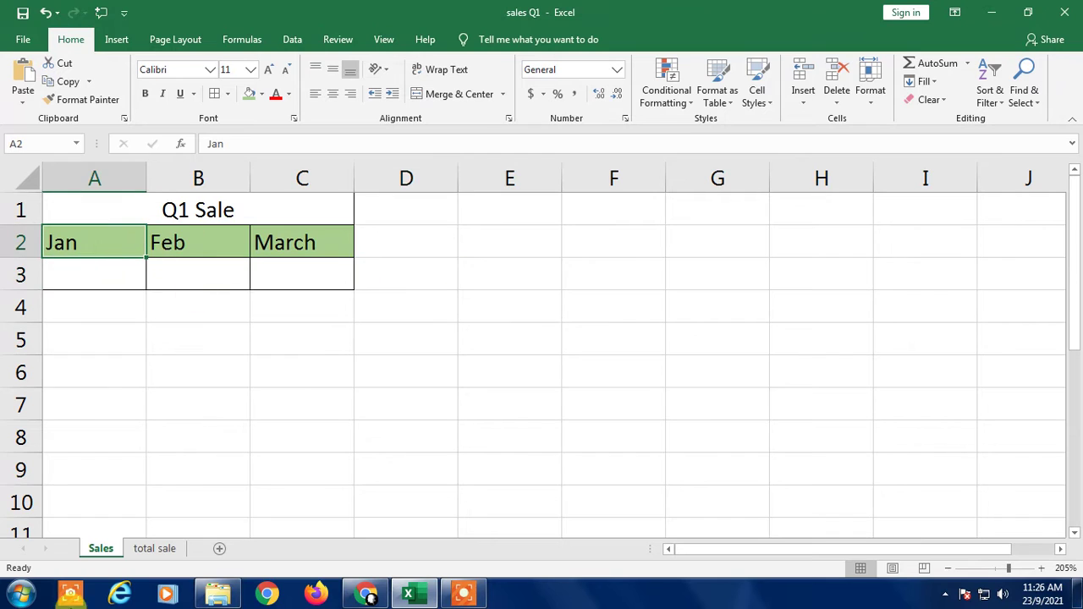
pyautogui.click(85, 271)
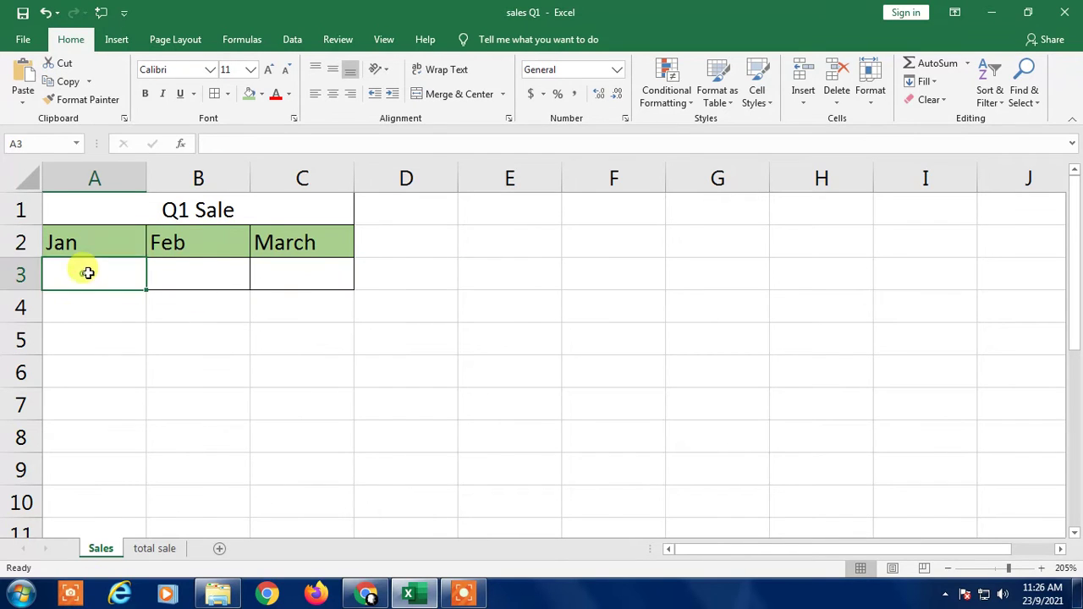
pyautogui.click(200, 273)
pyautogui.click(161, 549)
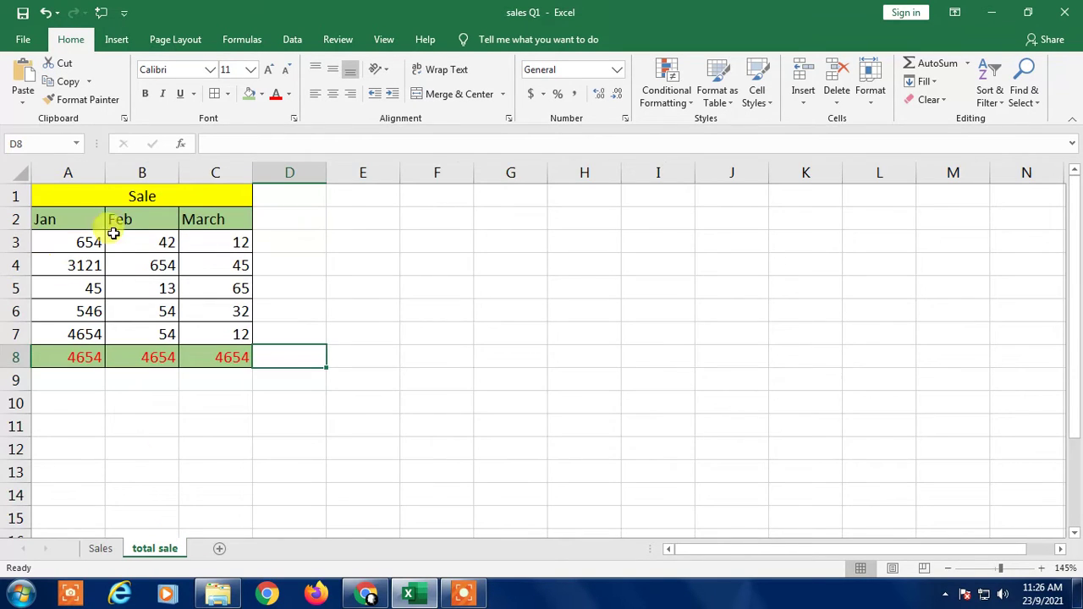
pyautogui.click(101, 548)
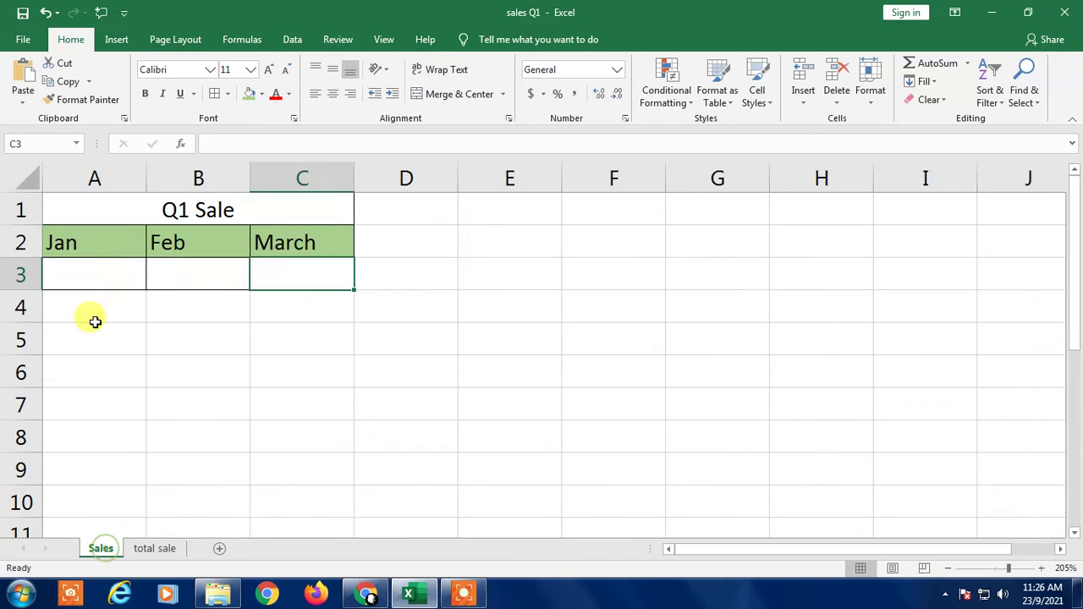
# Link cell A3 on the Sales sheet to the January total with the formula ='total sale'!A8.
pyautogui.click(87, 267)
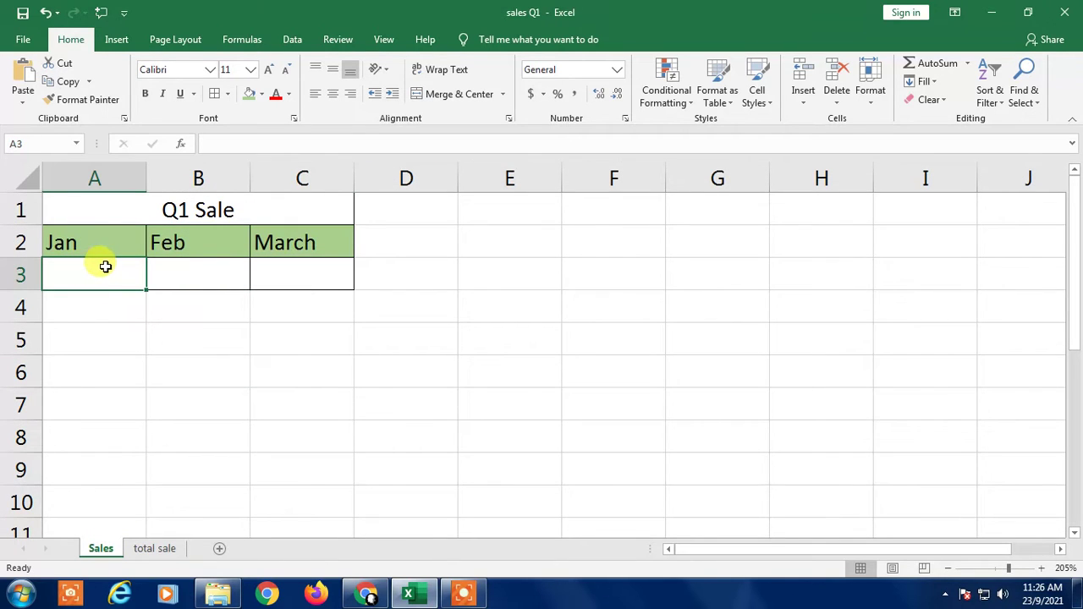
pyautogui.click(80, 300)
pyautogui.click(93, 274)
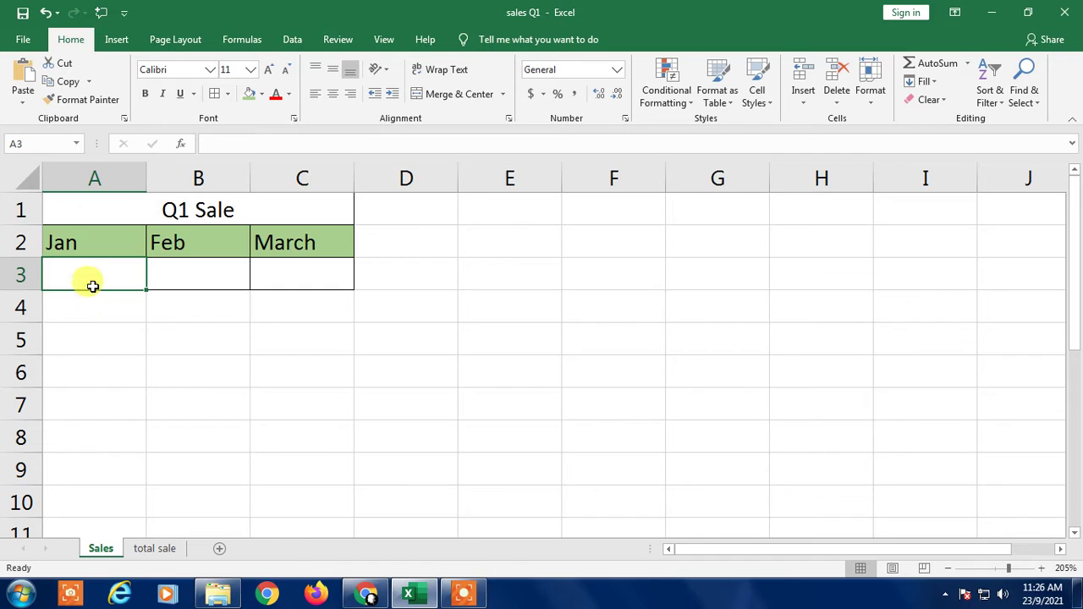
pyautogui.write('=')
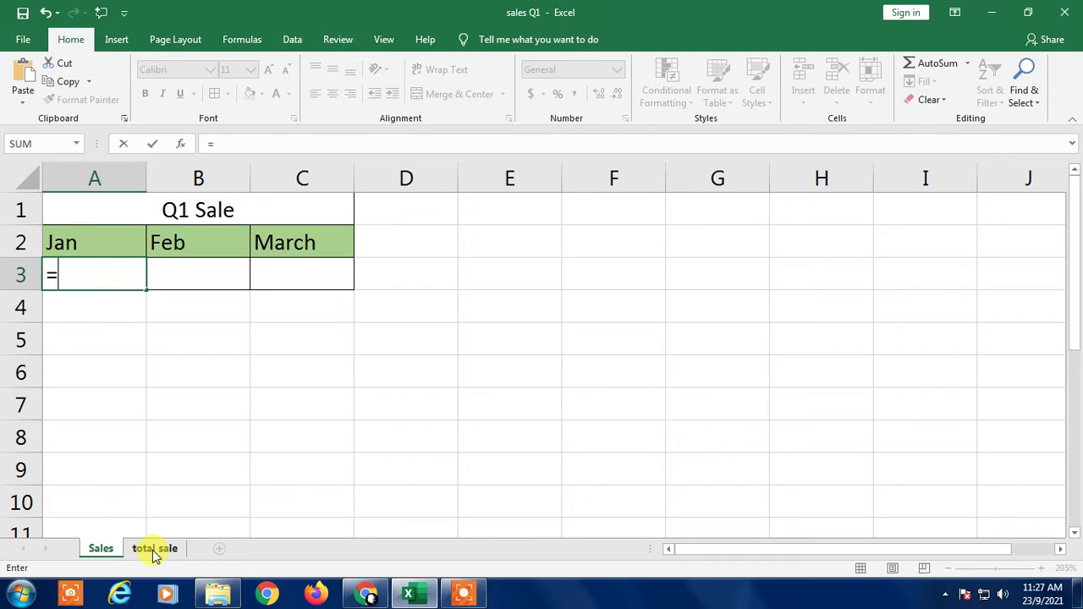
pyautogui.click(152, 551)
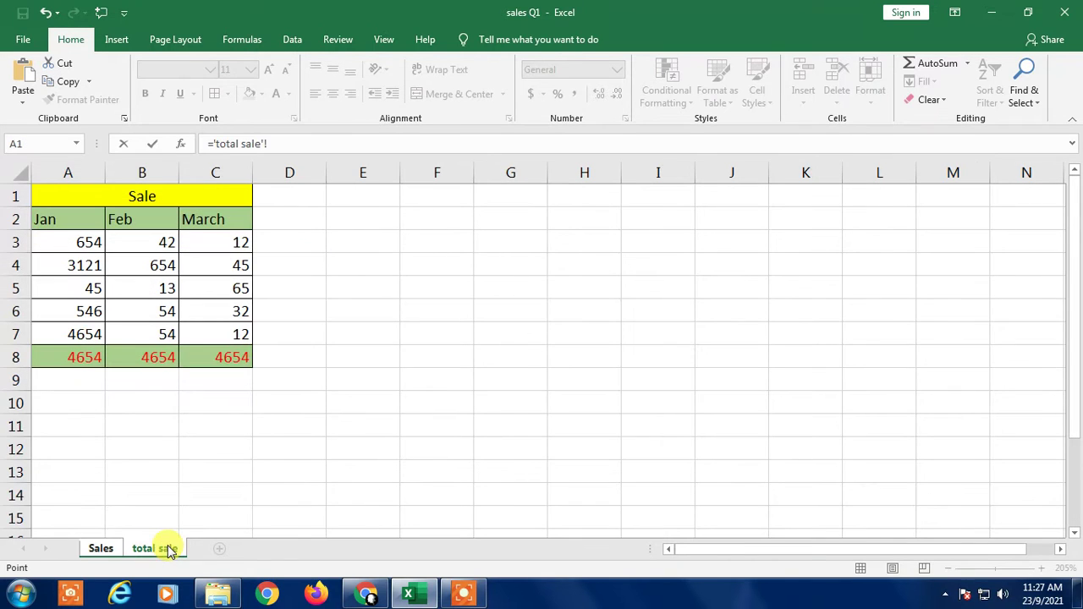
pyautogui.click(63, 357)
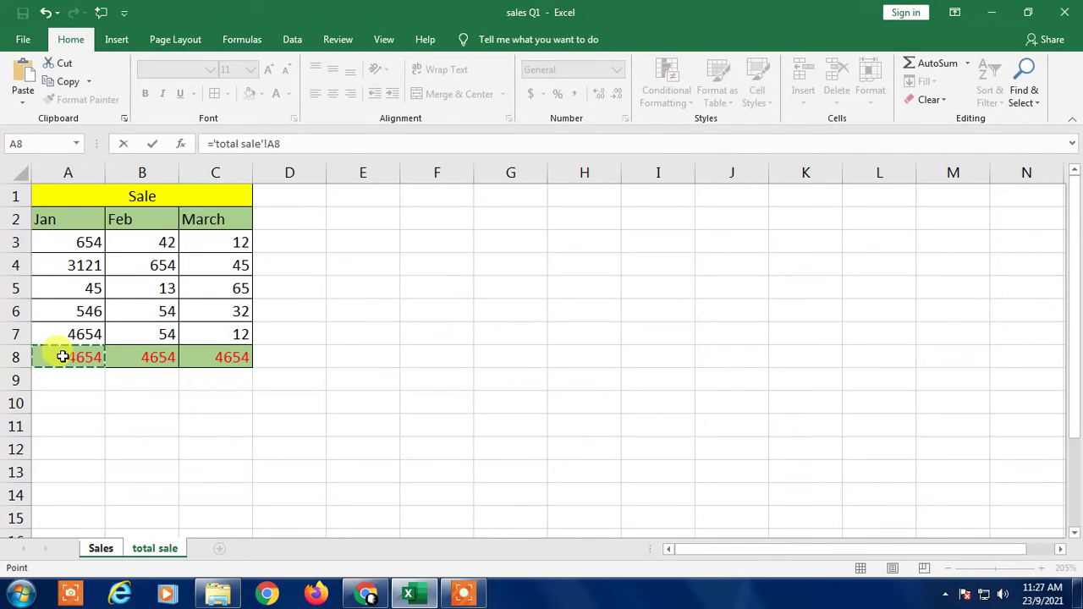
pyautogui.press('Return')
# Inspect the formula in A3 of the Sales sheet and check its source on the total sale sheet.
pyautogui.click(106, 270)
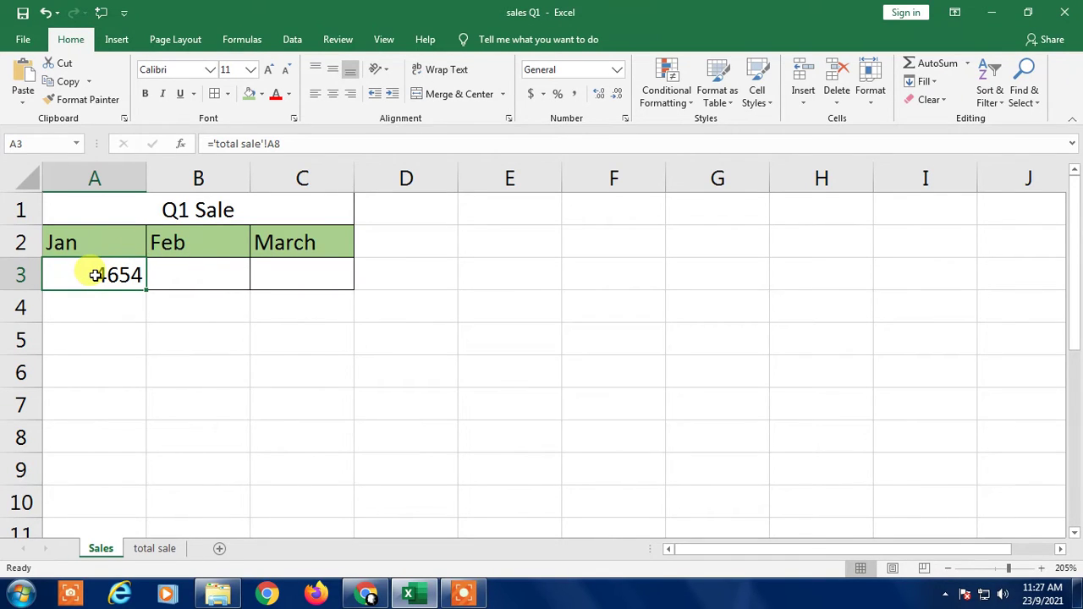
pyautogui.doubleClick(119, 285)
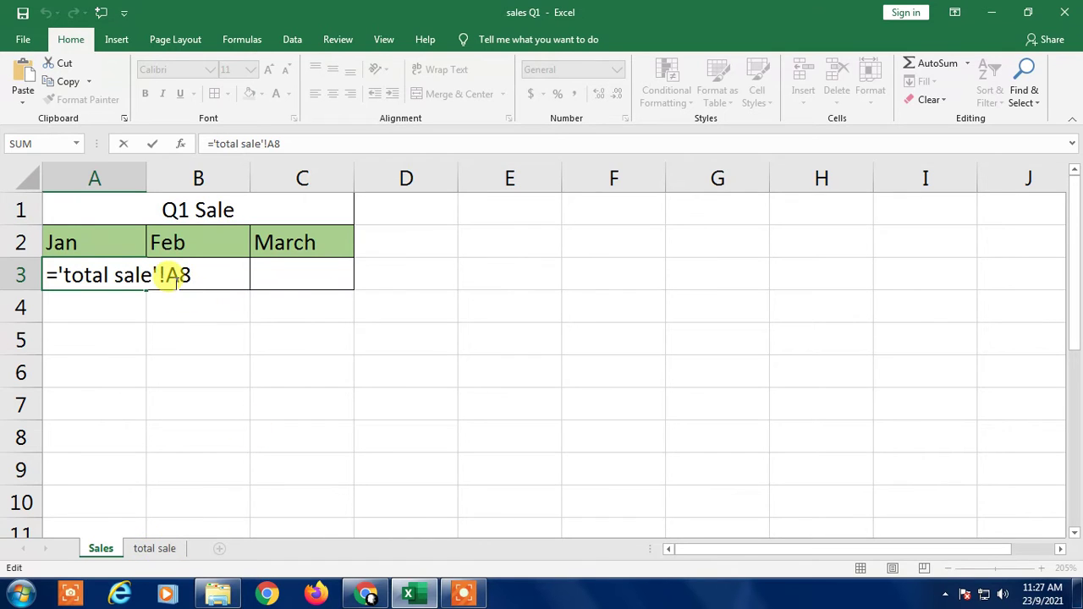
pyautogui.press('Return')
pyautogui.click(155, 549)
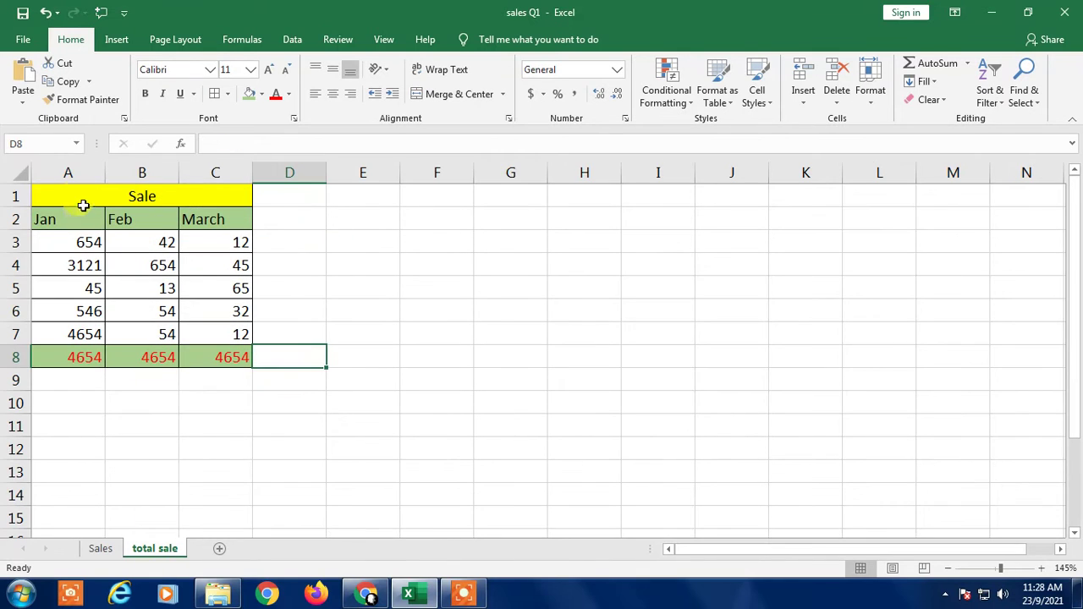
pyautogui.click(116, 551)
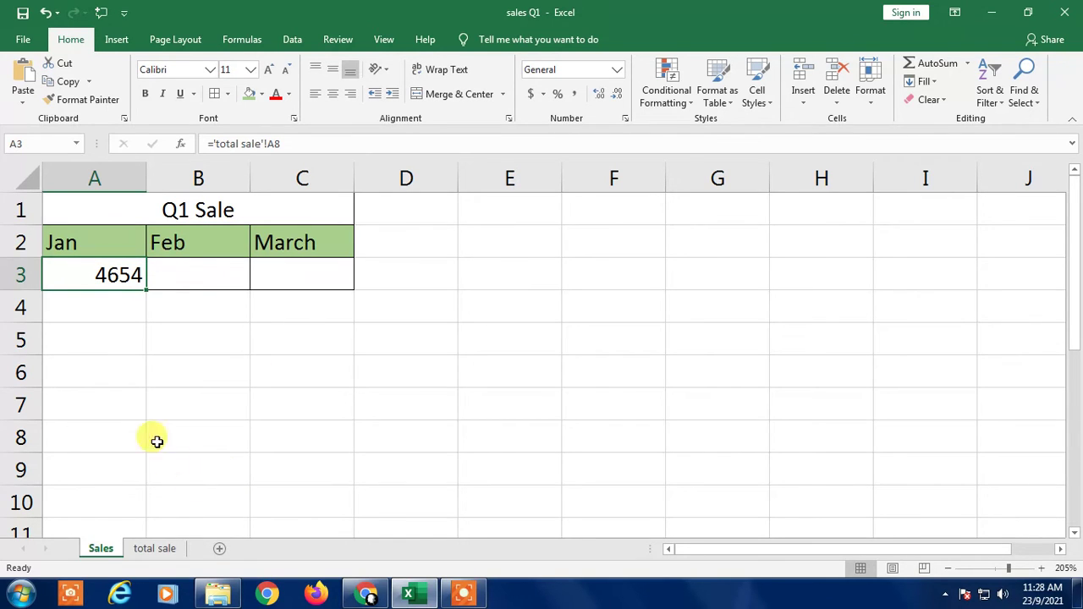
pyautogui.click(112, 305)
pyautogui.click(113, 270)
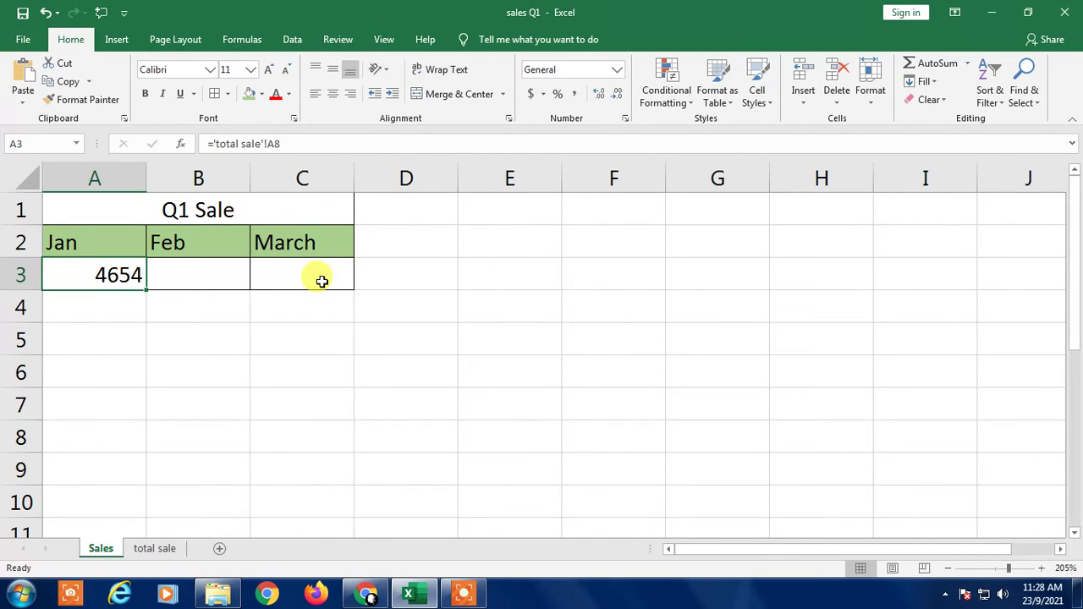
# Fill the linking formula from A3 across to C3 for Feb and March.
pyautogui.click(210, 276)
pyautogui.click(322, 276)
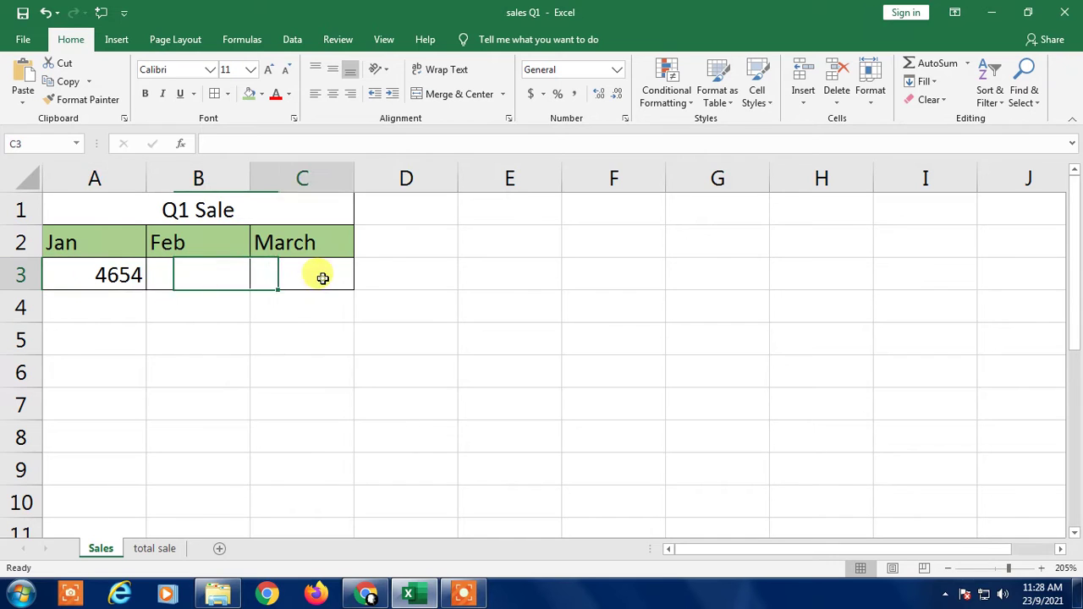
pyautogui.click(88, 275)
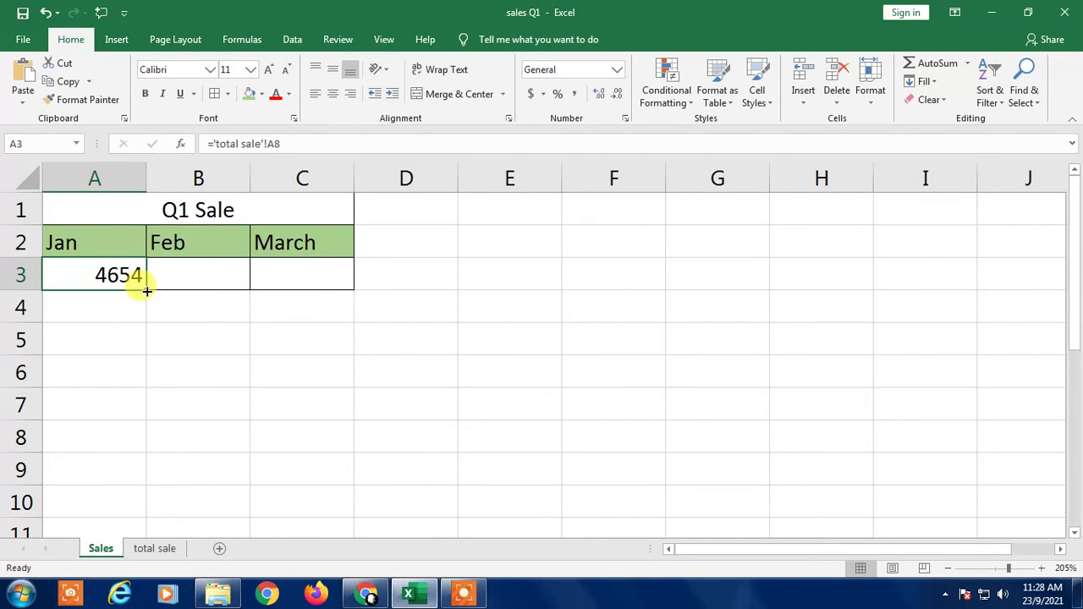
pyautogui.moveTo(145, 290); pyautogui.dragTo(351, 280)
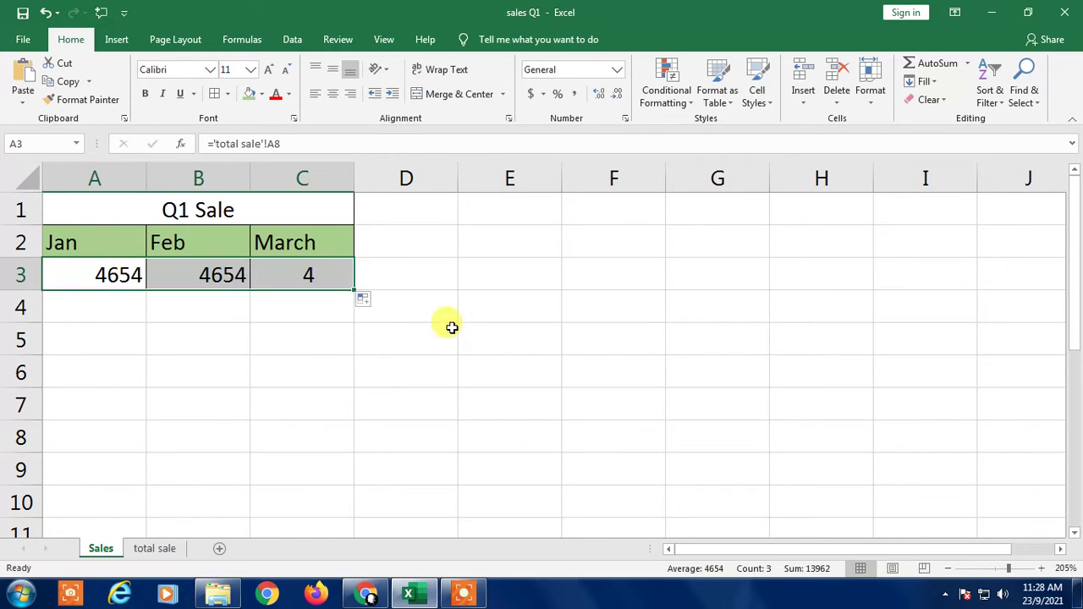
# Check the formula in B3 of the Sales sheet against column B on the total sale sheet.
pyautogui.click(219, 273)
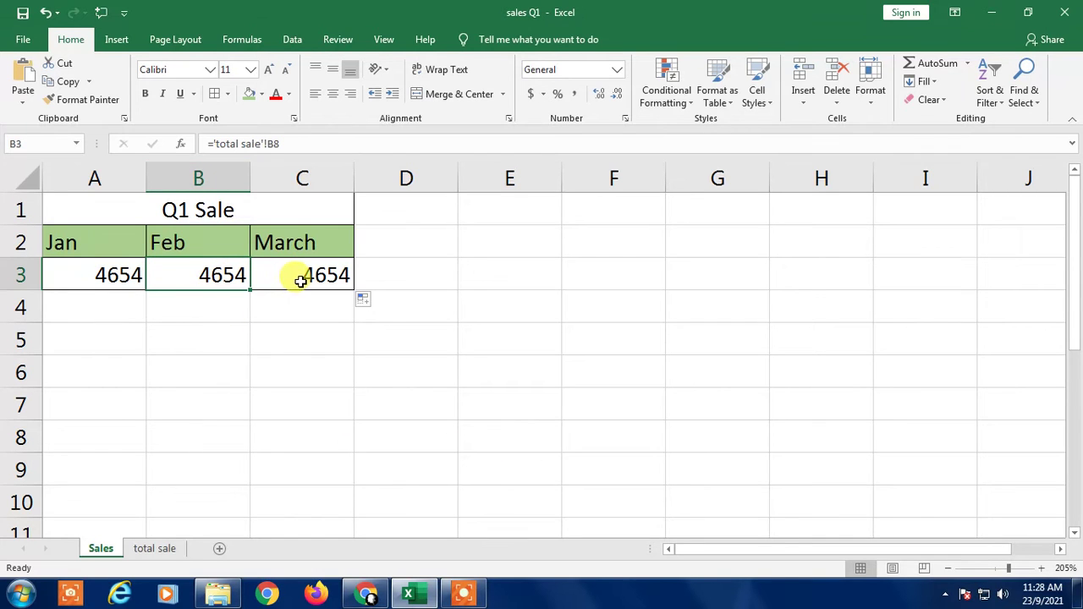
pyautogui.click(172, 551)
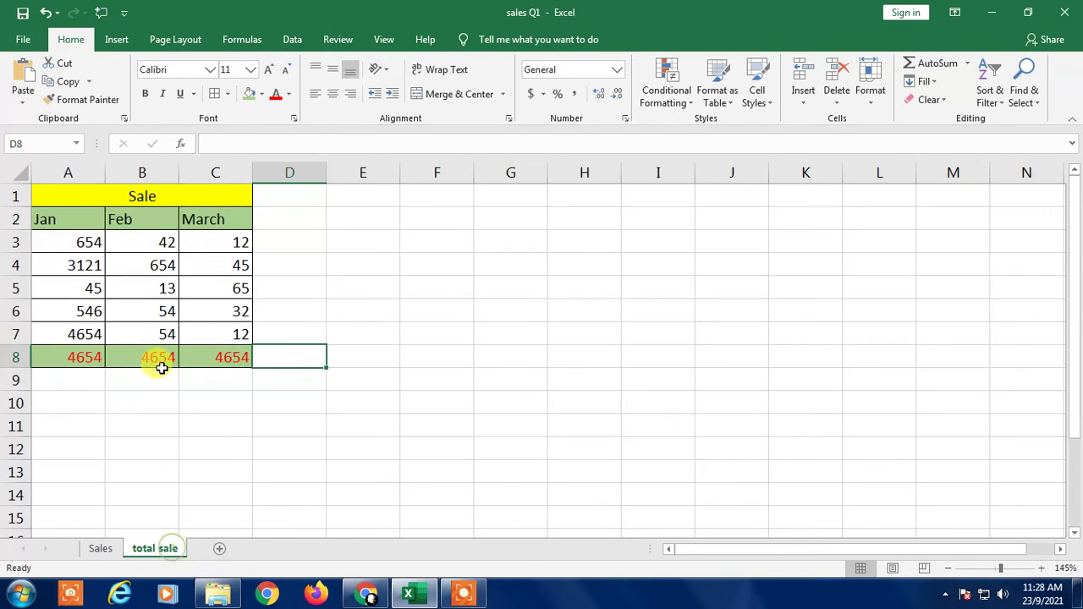
pyautogui.click(100, 550)
pyautogui.doubleClick(183, 274)
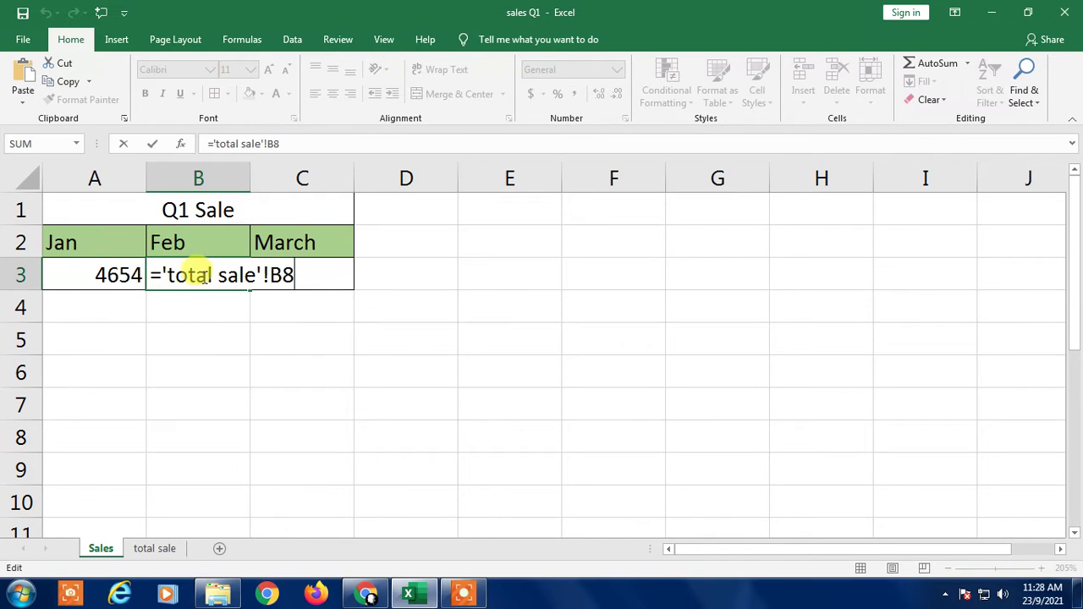
pyautogui.press('Return')
pyautogui.click(155, 548)
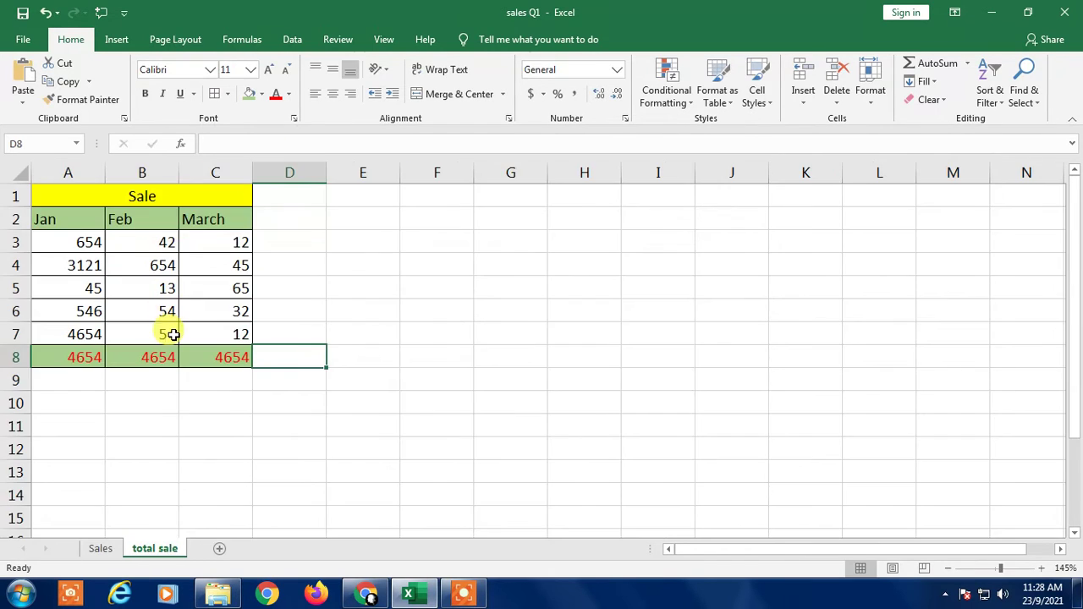
pyautogui.click(143, 174)
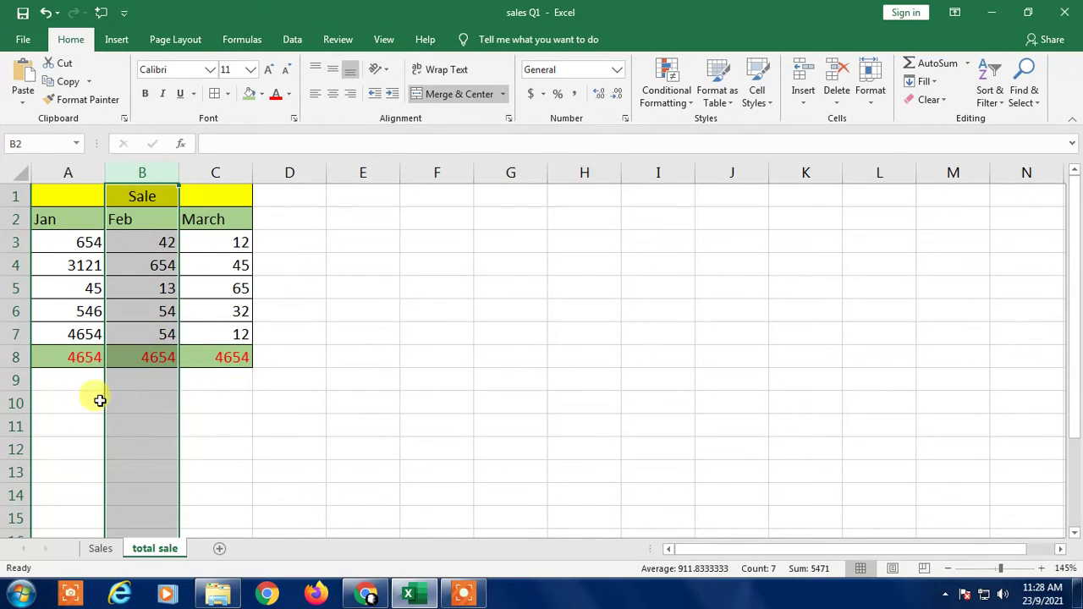
# Compare the linked cells on the Sales sheet with the monthly table on the total sale sheet.
pyautogui.click(148, 424)
pyautogui.click(102, 550)
pyautogui.click(142, 550)
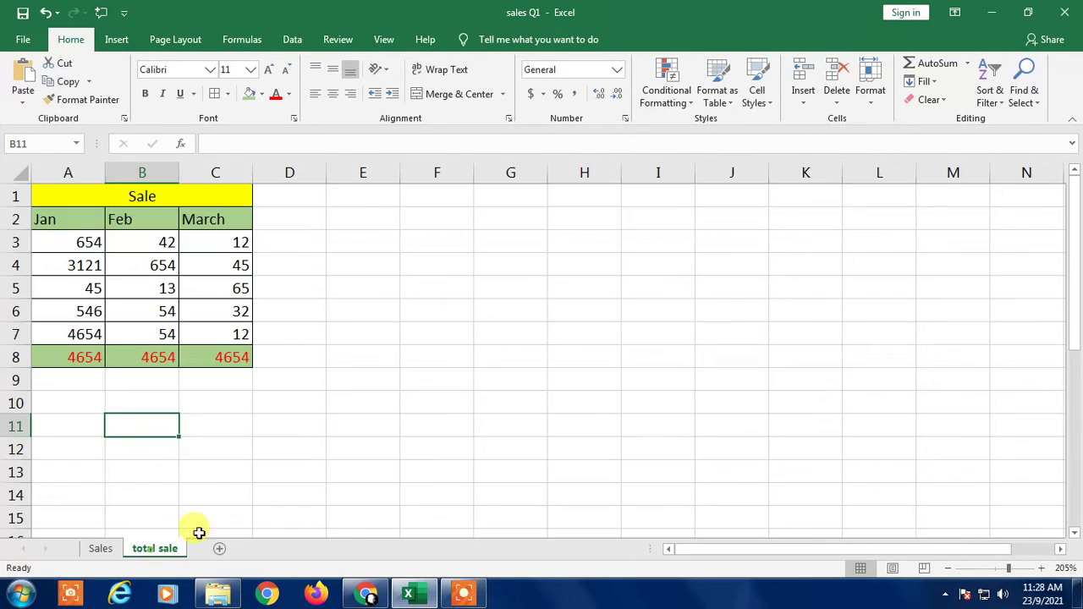
pyautogui.click(101, 549)
pyautogui.click(169, 550)
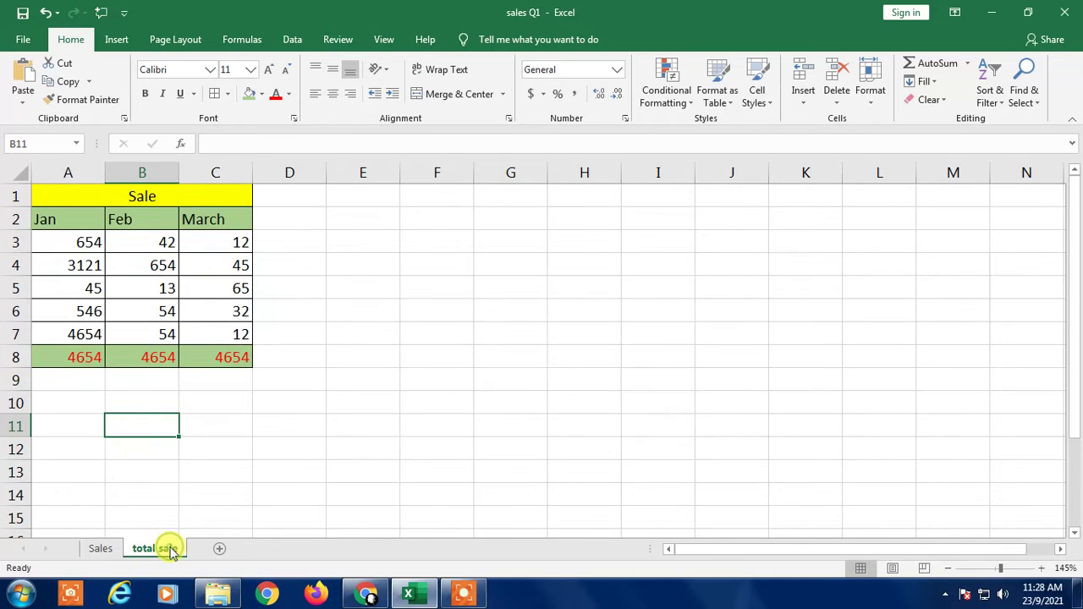
# Set the January entry in A5 of the total sale sheet to 4545.
pyautogui.click(84, 264)
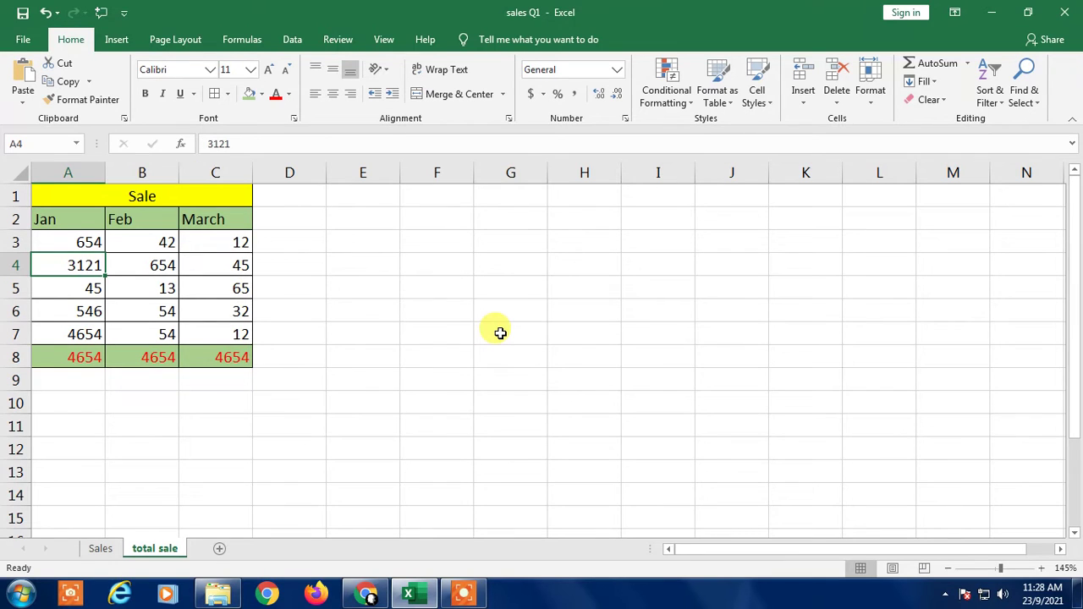
pyautogui.click(91, 288)
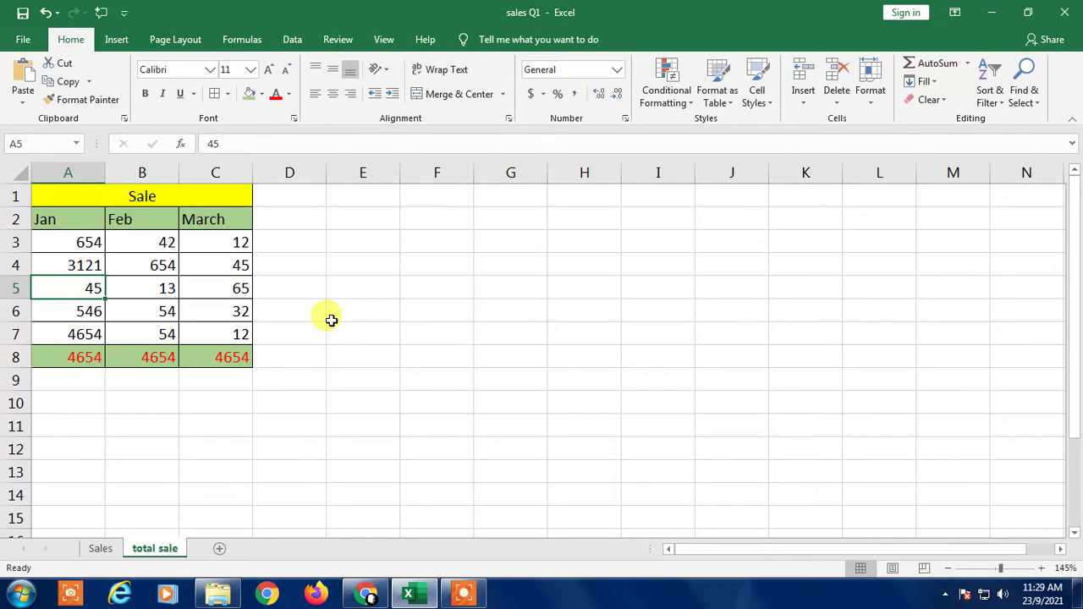
pyautogui.write('45')
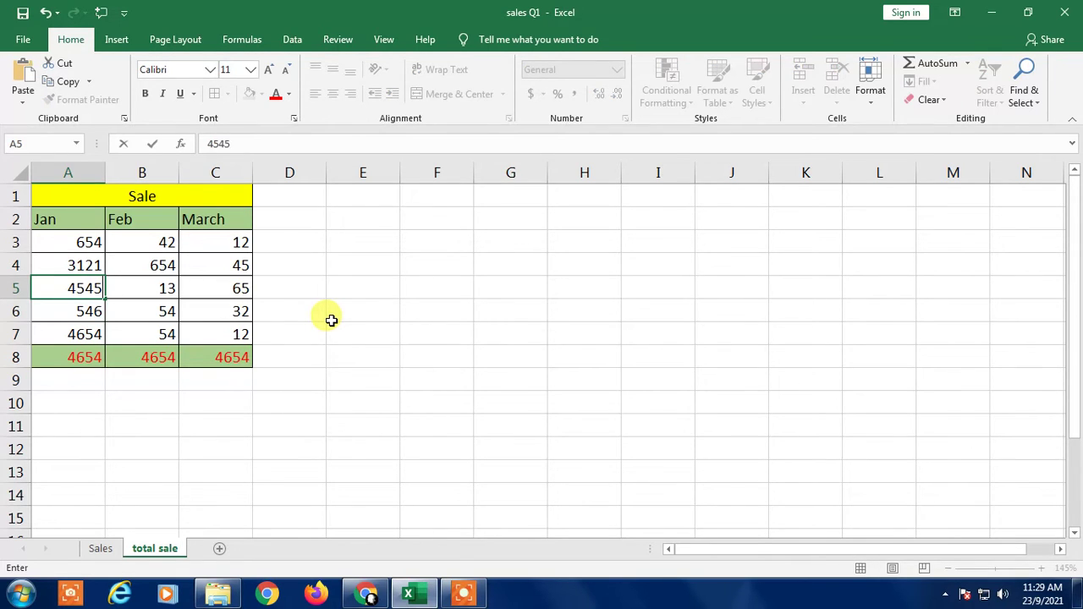
pyautogui.press('Return')
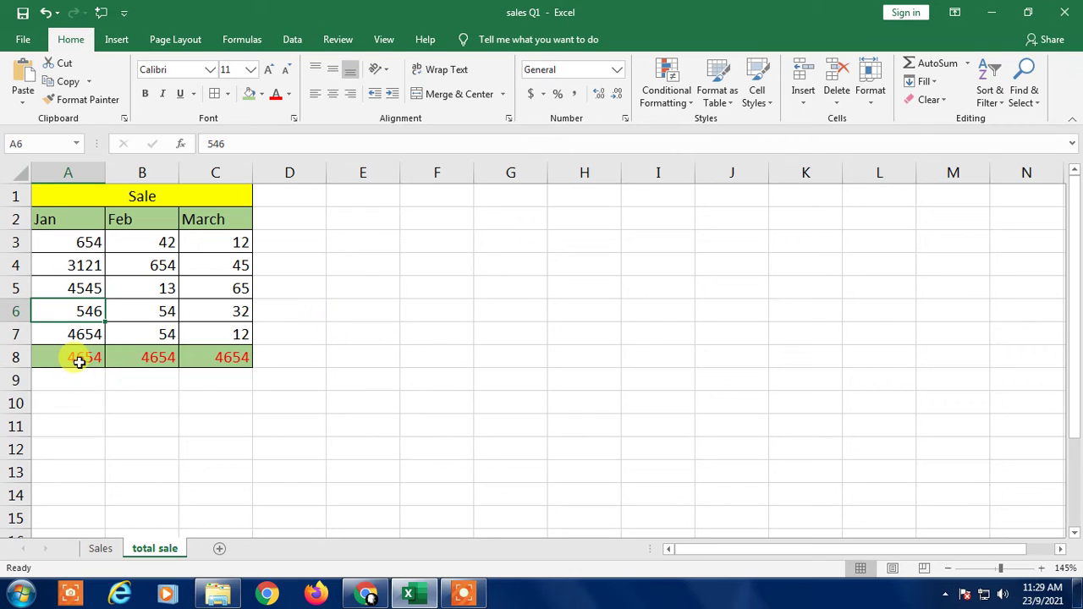
# Check the linked January cell A3 on the Sales sheet against the January total on the total sale sheet.
pyautogui.click(101, 549)
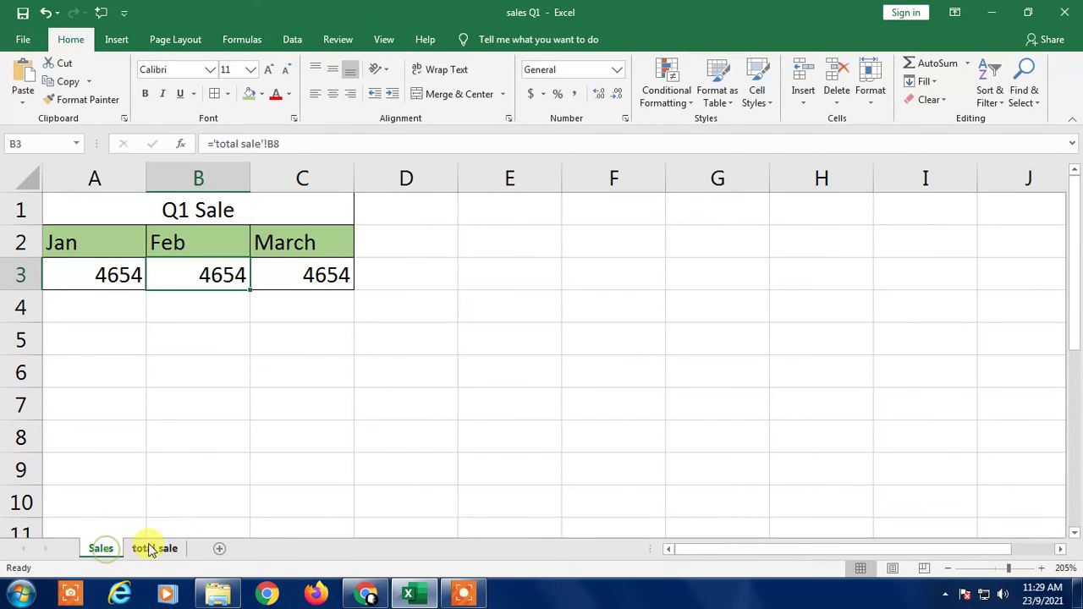
pyautogui.click(106, 283)
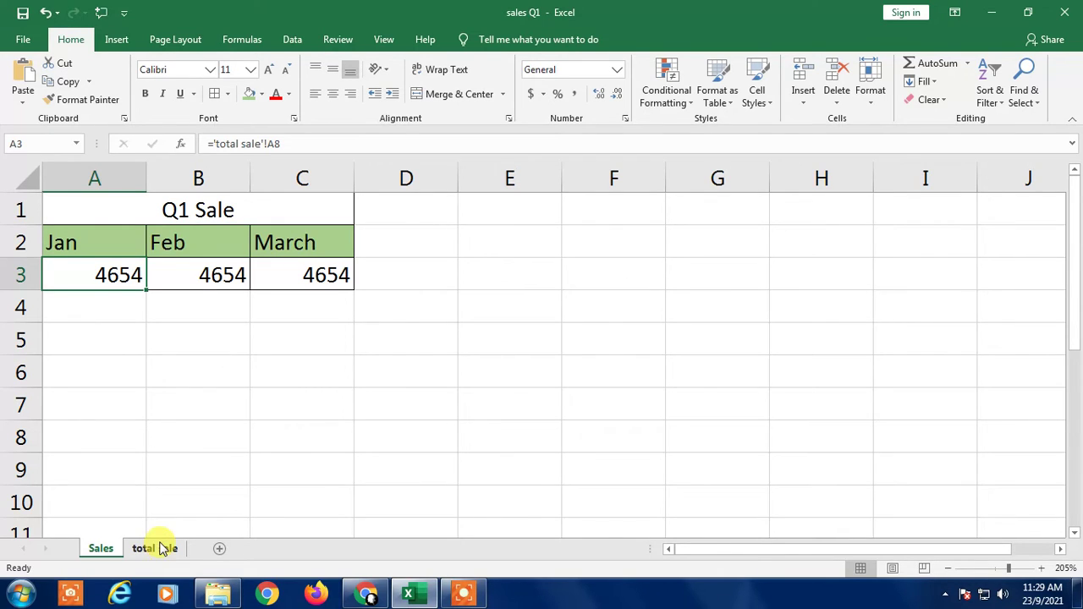
pyautogui.click(157, 549)
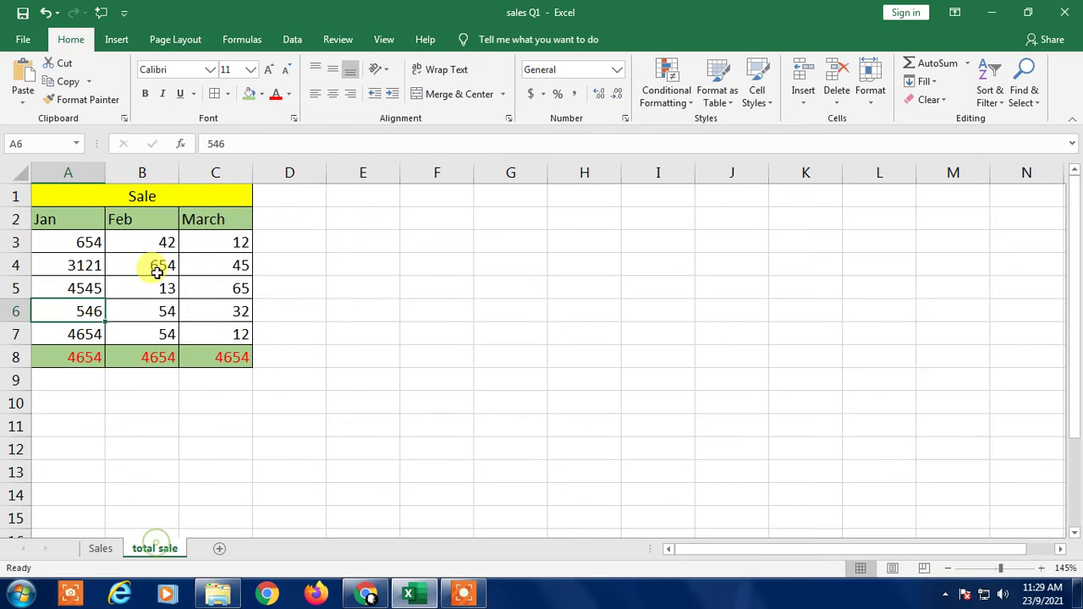
pyautogui.click(101, 549)
pyautogui.click(508, 313)
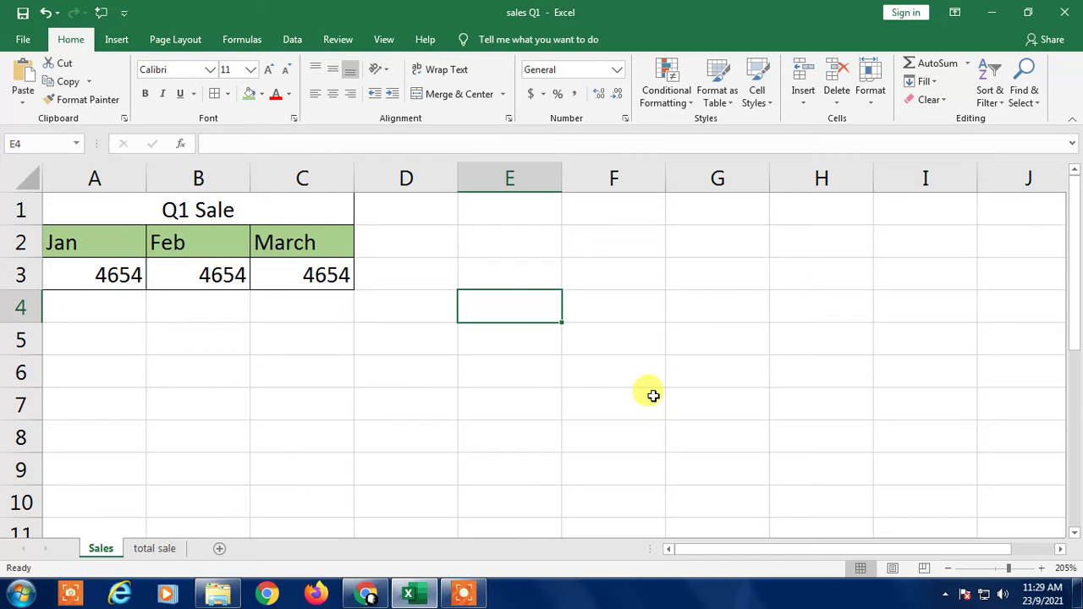
pyautogui.click(168, 549)
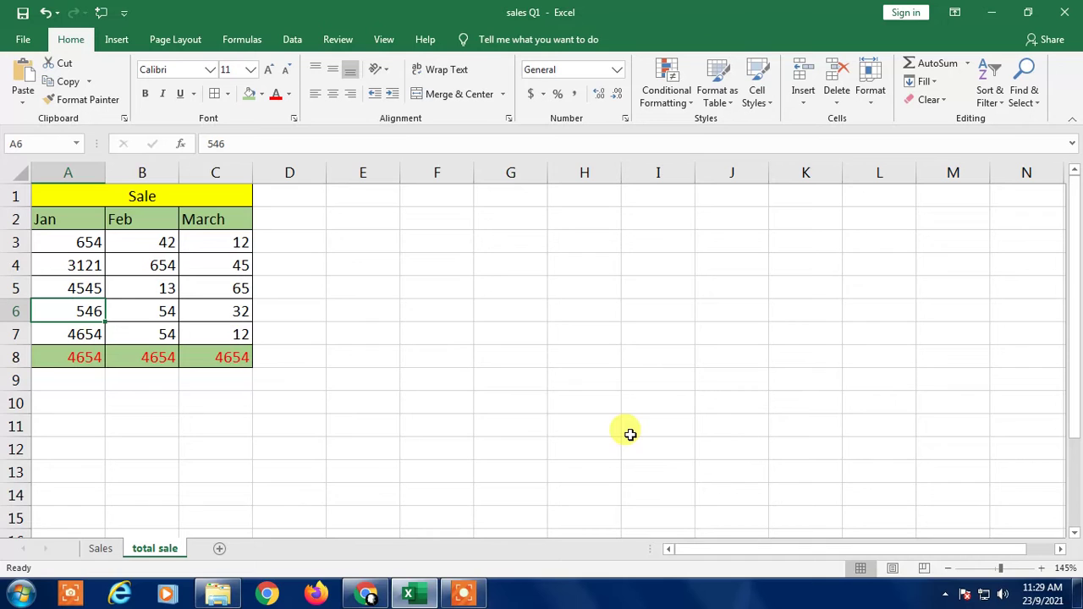
# Close the sales Q1 workbook and open the desktop folder test diffrent in a maximized window.
pyautogui.click(1063, 22)
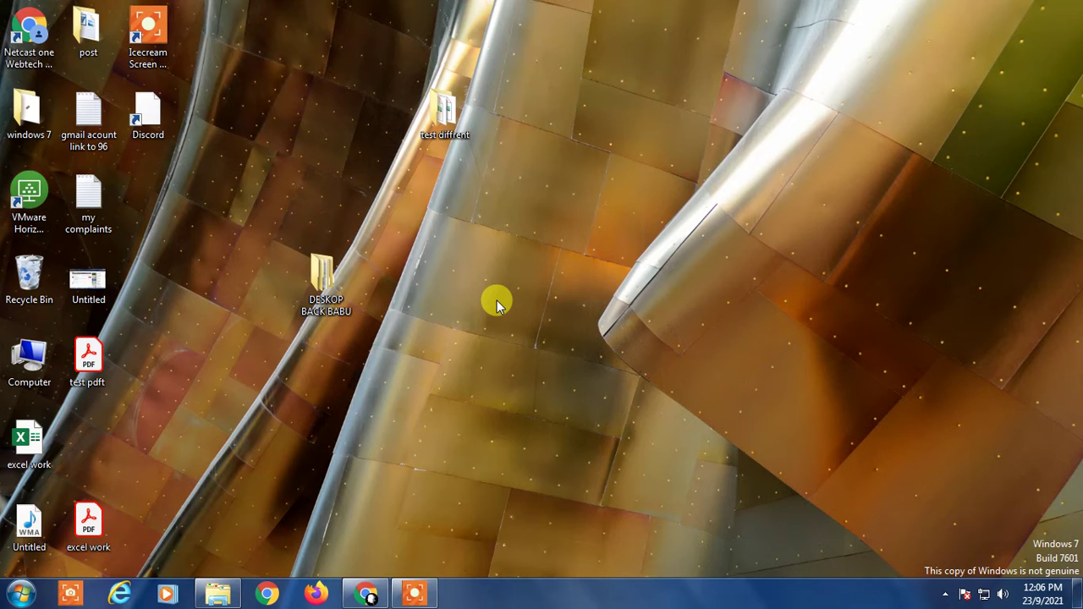
pyautogui.doubleClick(432, 118)
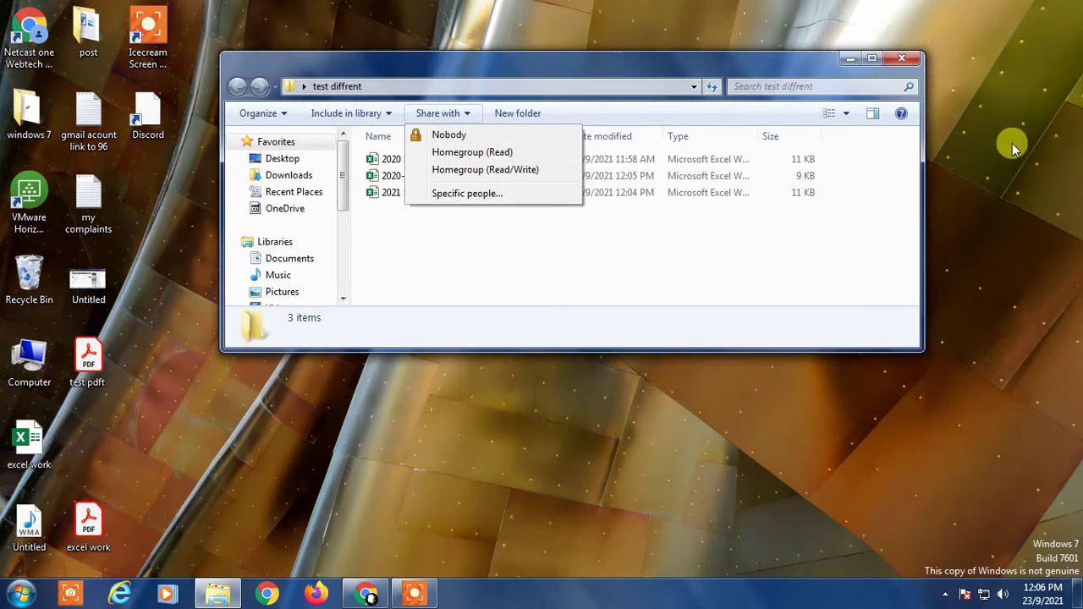
pyautogui.click(864, 53)
pyautogui.click(864, 54)
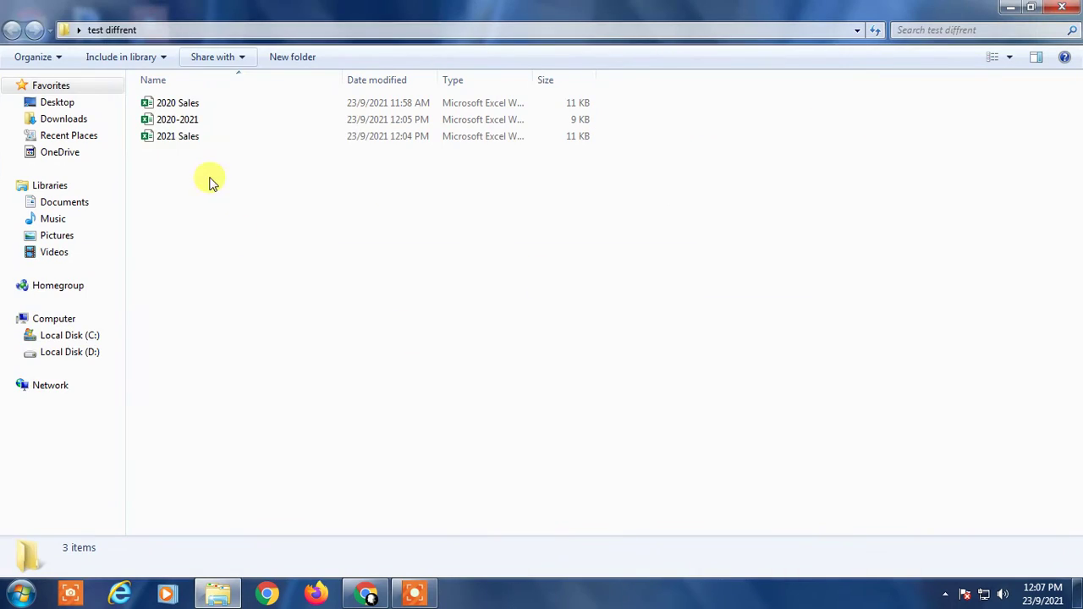
# Look over the 2020 Sales, 2020-2021 and 2021 Sales workbooks in the folder.
pyautogui.click(178, 103)
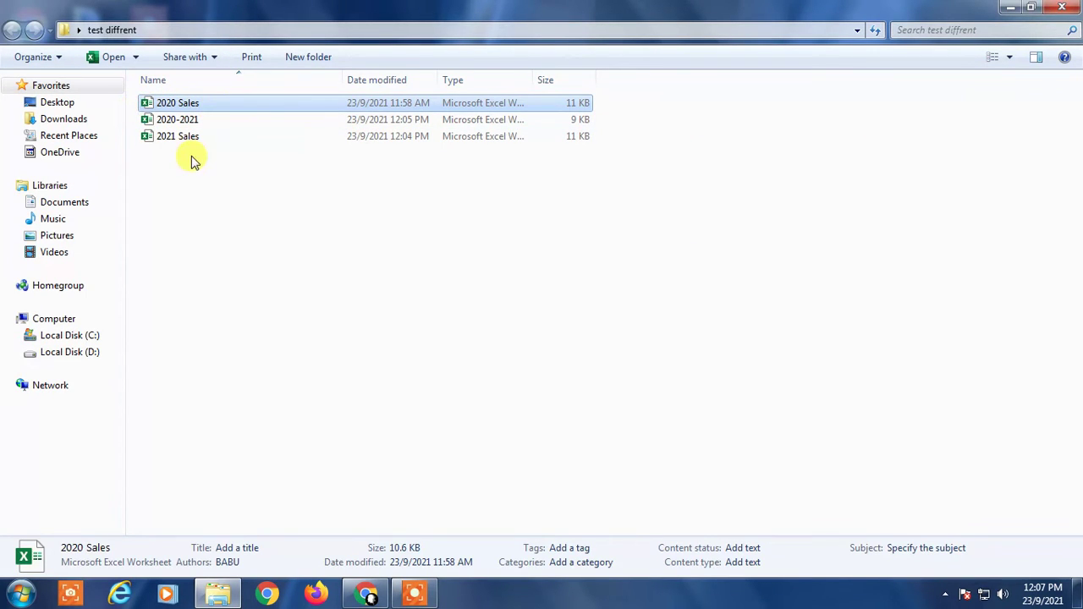
pyautogui.click(165, 141)
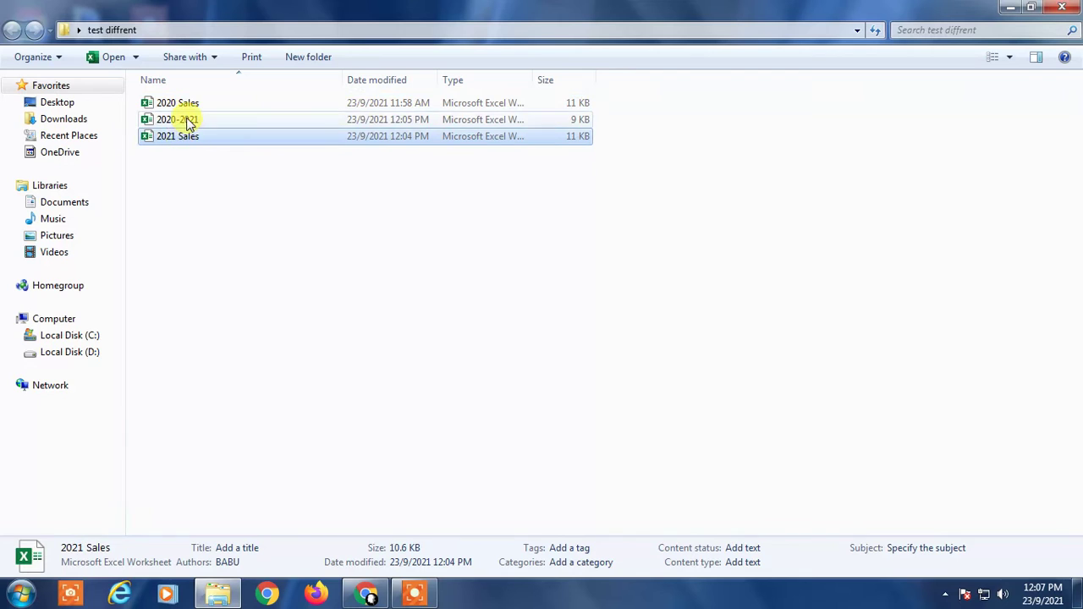
pyautogui.click(188, 119)
pyautogui.click(220, 199)
pyautogui.hotkey('ctrl', 'a')
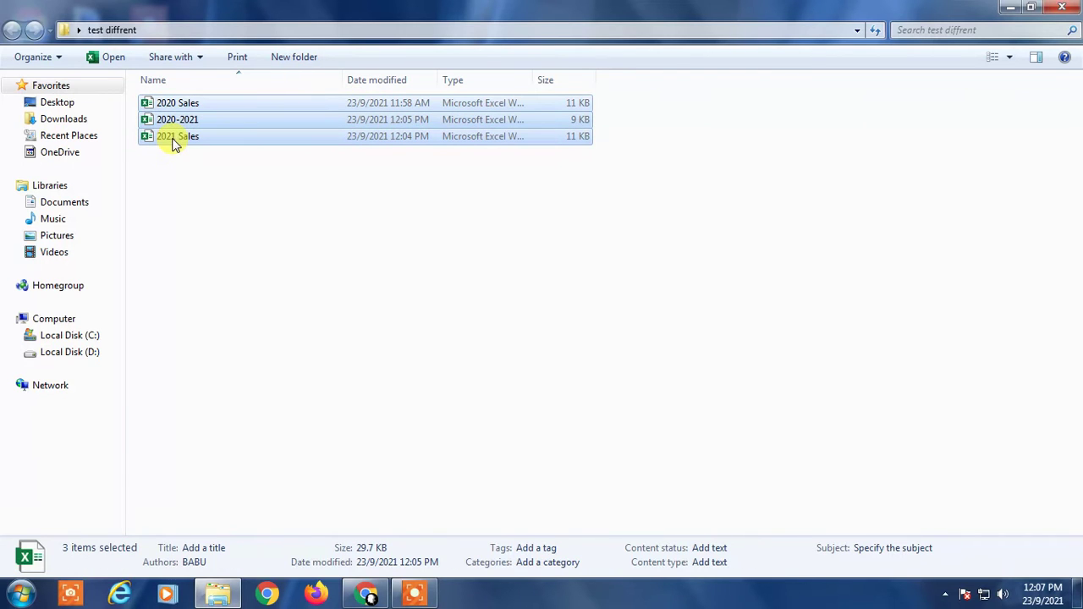
# Open the 2021 Sales, 2020 Sales and 2020-2021 workbooks from the test diffrent folder in Excel.
pyautogui.doubleClick(174, 138)
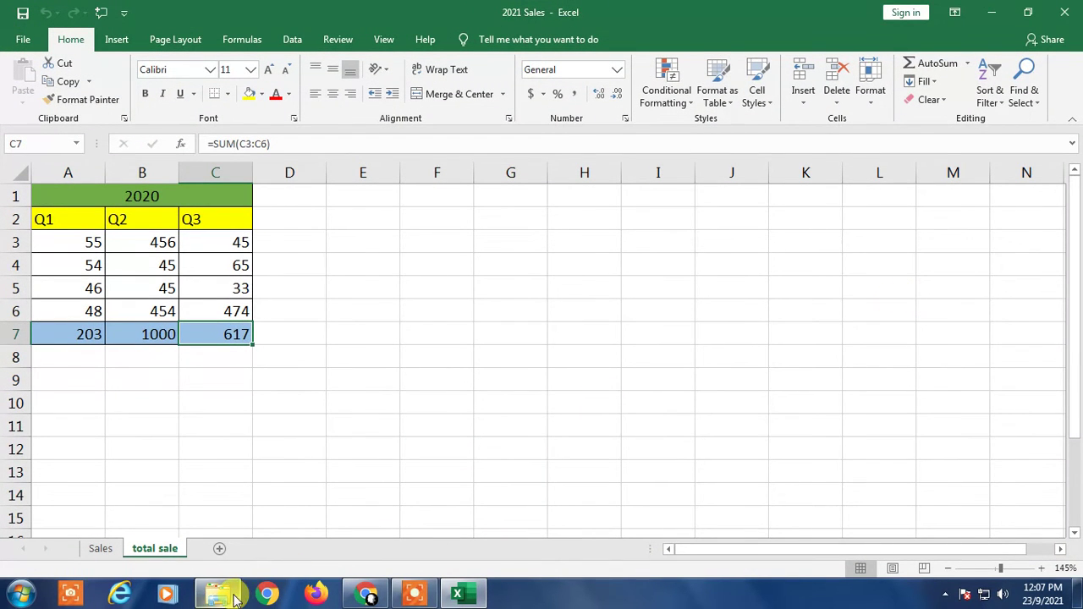
pyautogui.click(464, 597)
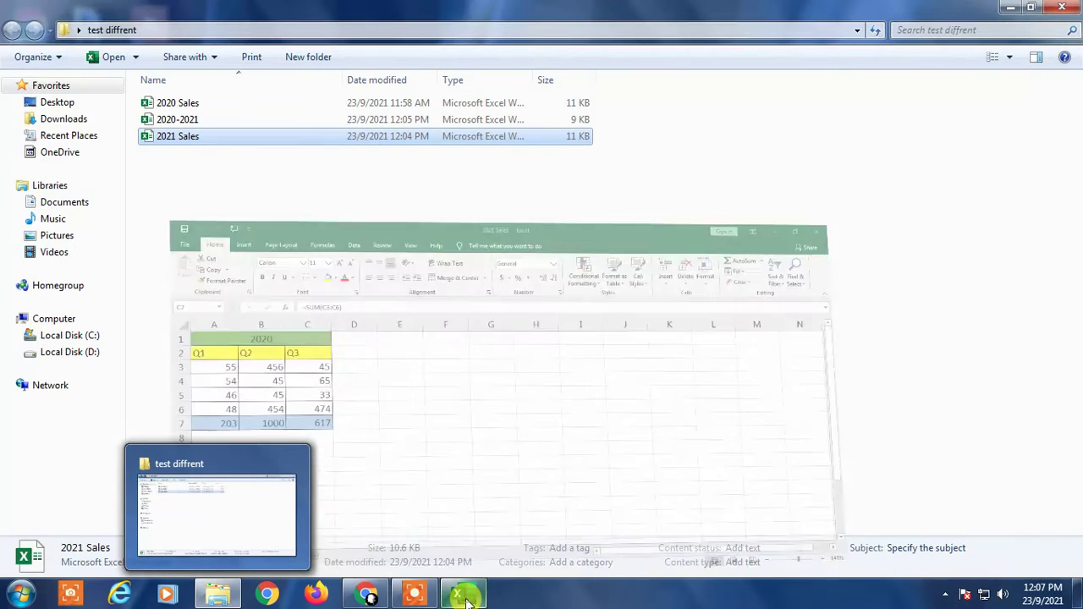
pyautogui.click(463, 598)
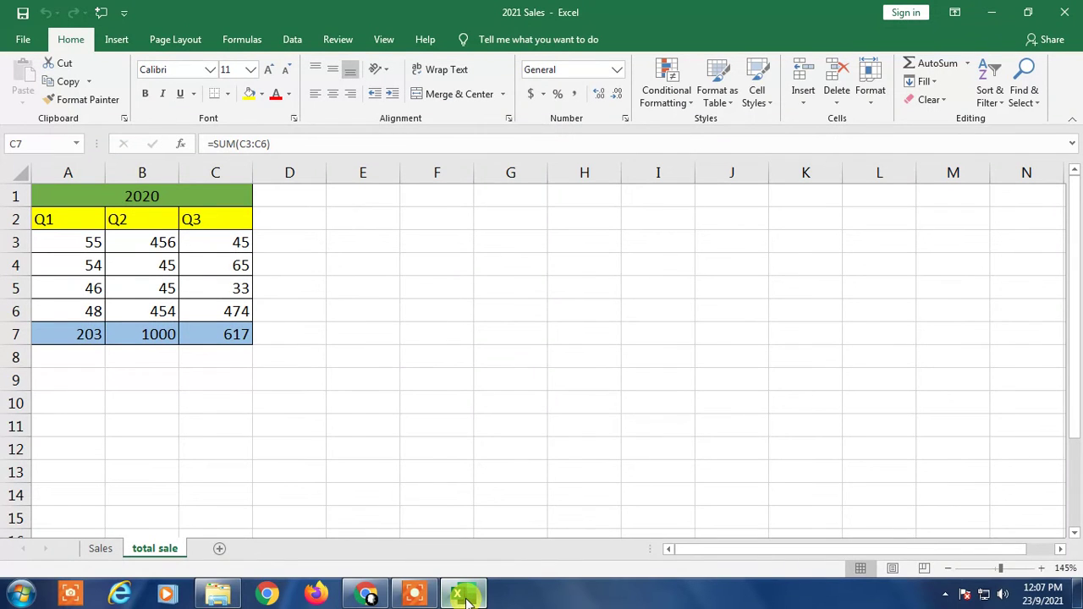
pyautogui.click(218, 595)
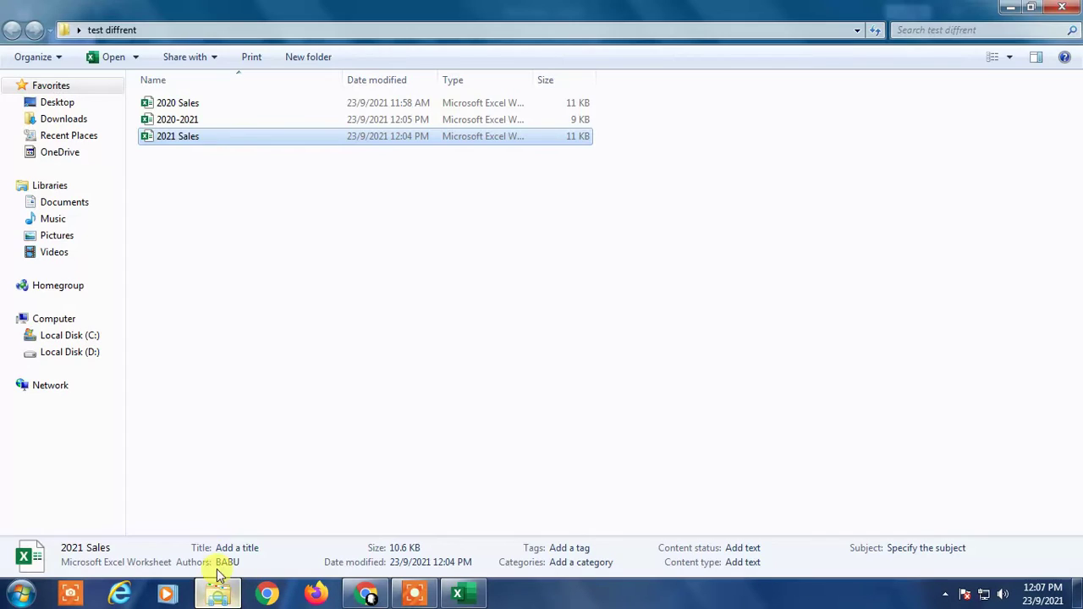
pyautogui.doubleClick(180, 110)
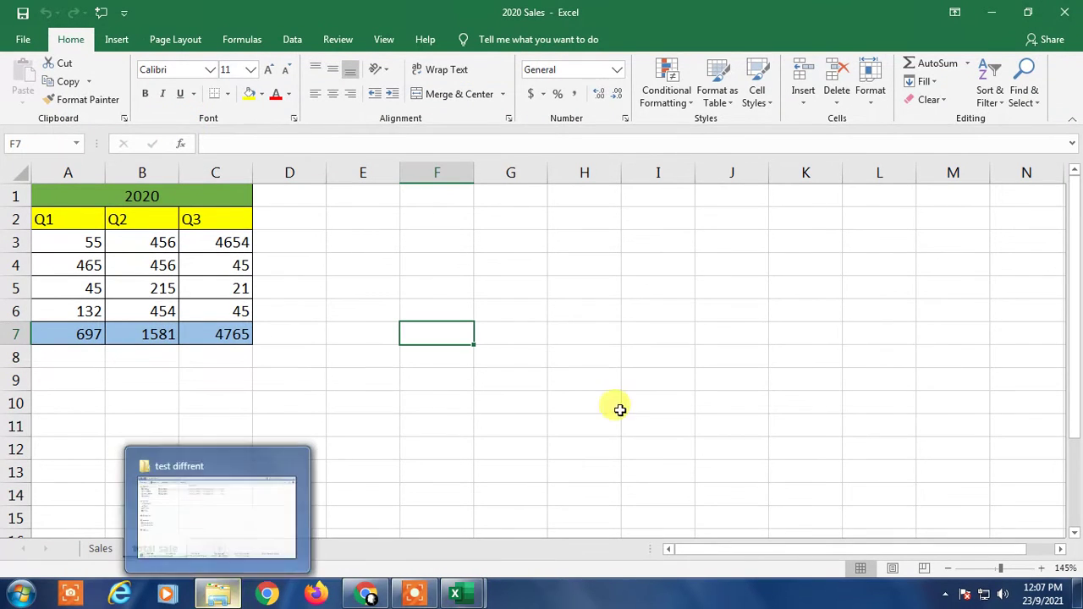
pyautogui.click(992, 12)
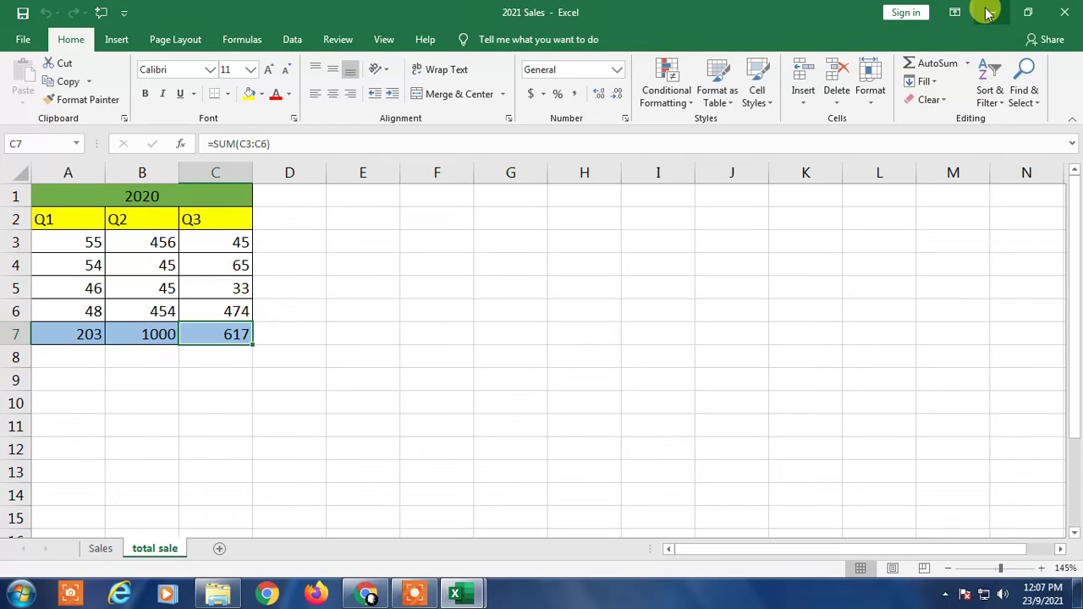
pyautogui.click(988, 12)
pyautogui.click(175, 118)
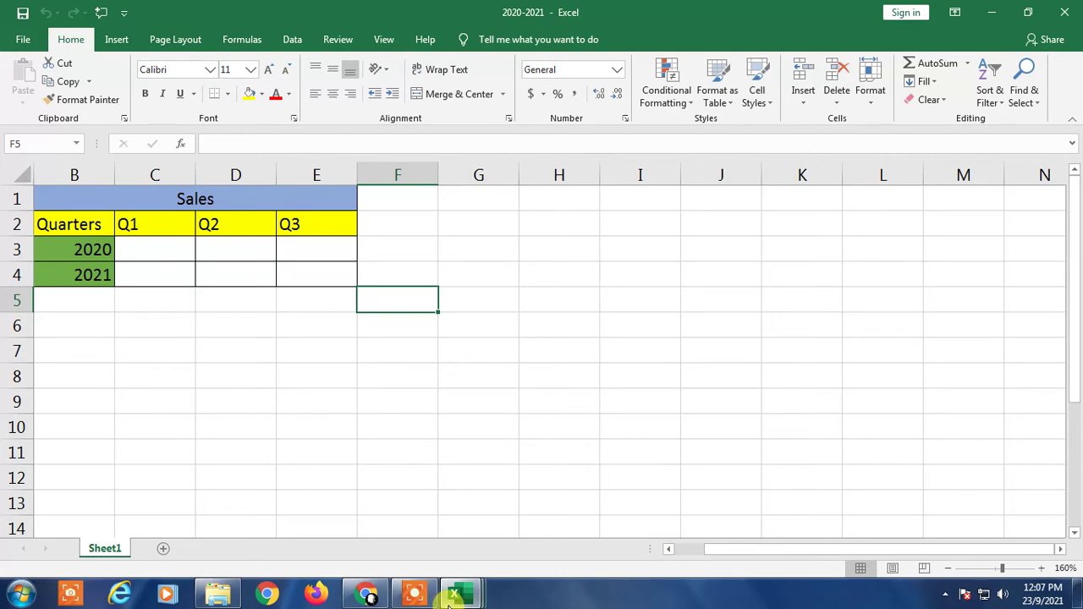
# Change the title in A1 of the 2021 Sales workbook's total sale sheet to 2021.
pyautogui.moveTo(464, 599)
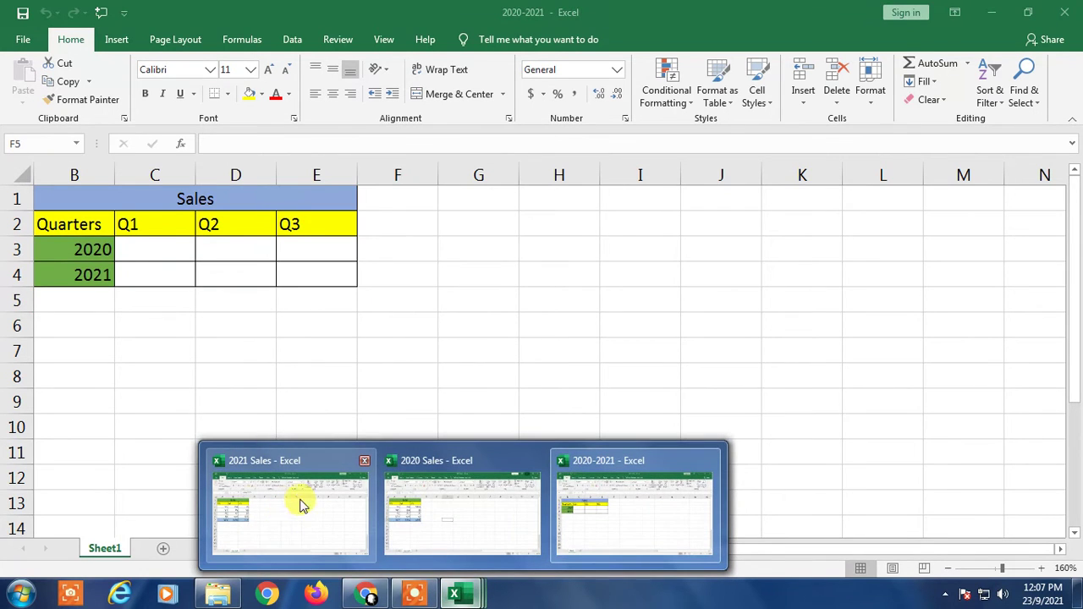
pyautogui.moveTo(296, 500)
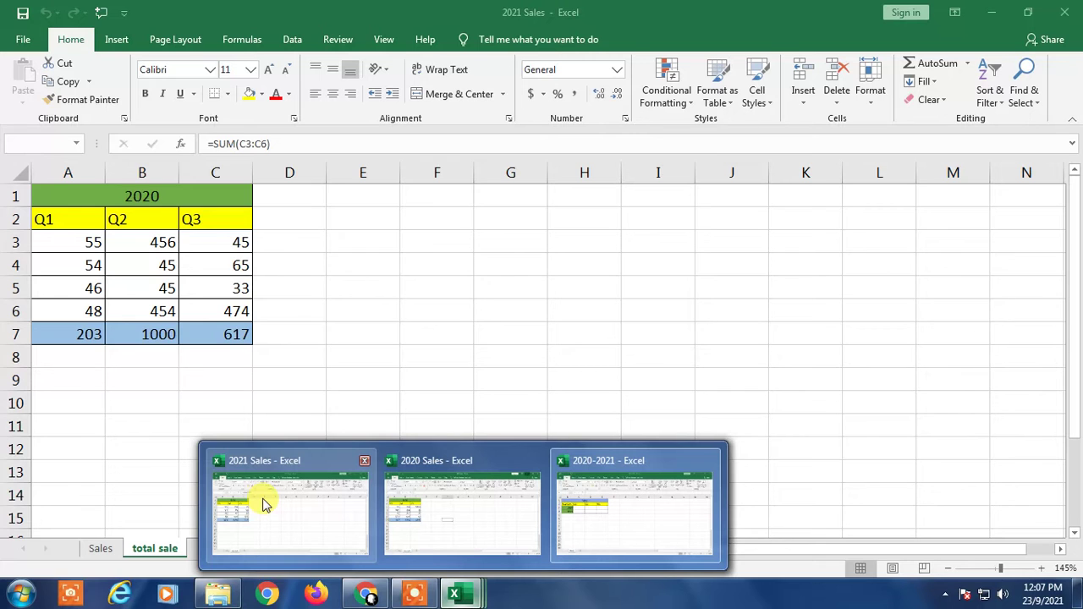
pyautogui.moveTo(432, 505)
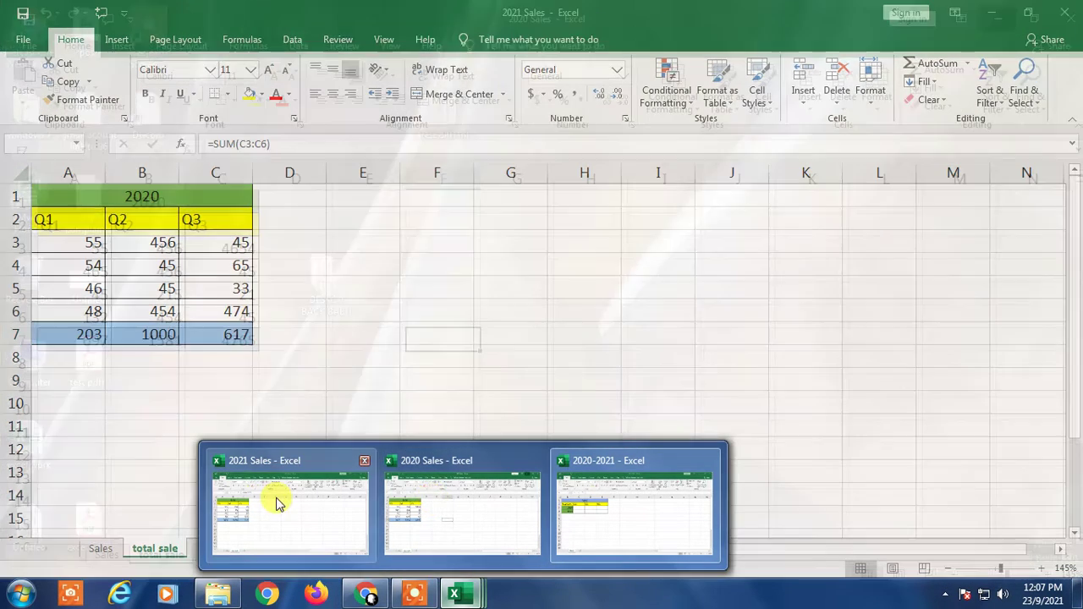
pyautogui.click(279, 500)
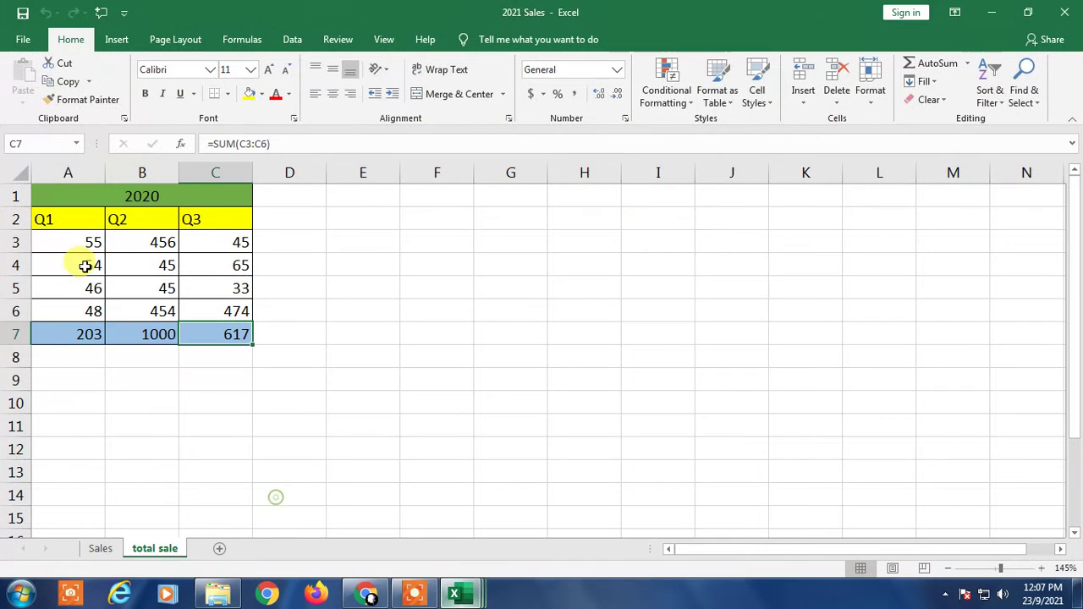
pyautogui.doubleClick(143, 196)
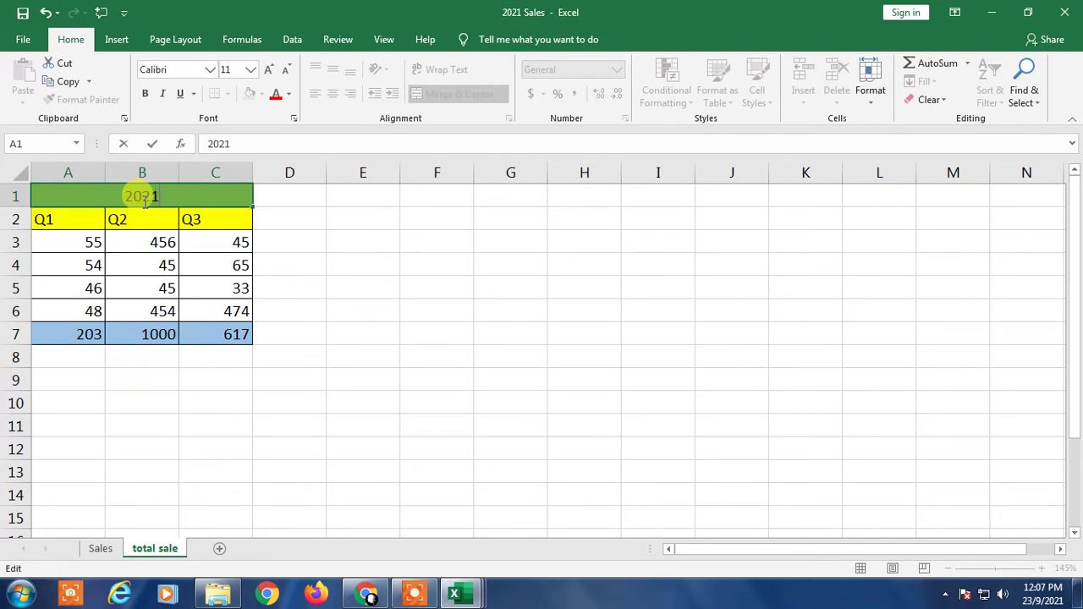
pyautogui.press('Return')
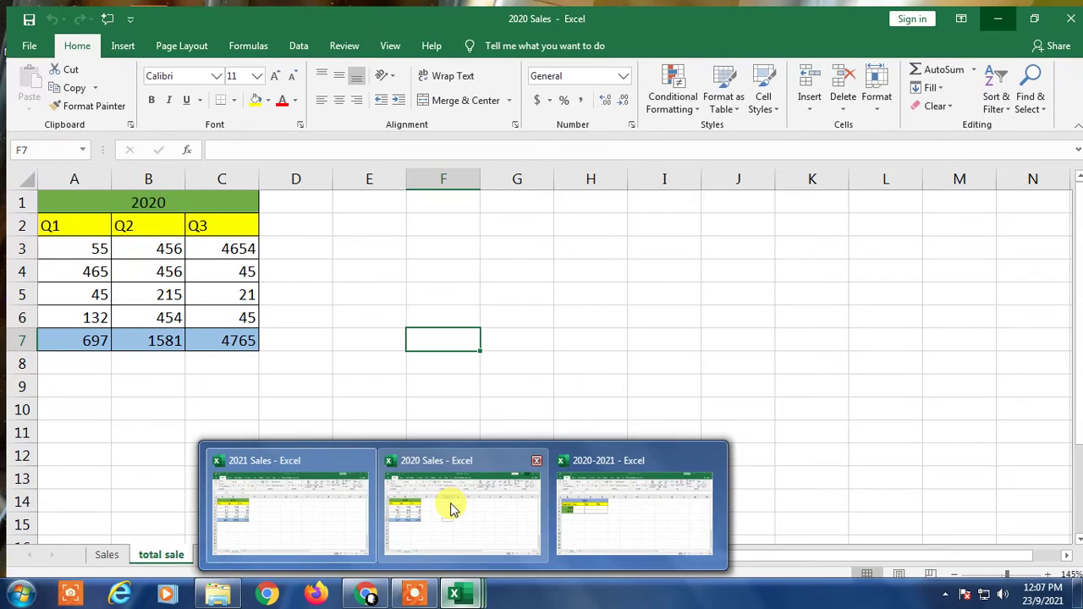
# Review the quarterly tables in the 2020 Sales and 2021 Sales workbooks and the year rows in the 2020-2021 workbook.
pyautogui.click(451, 508)
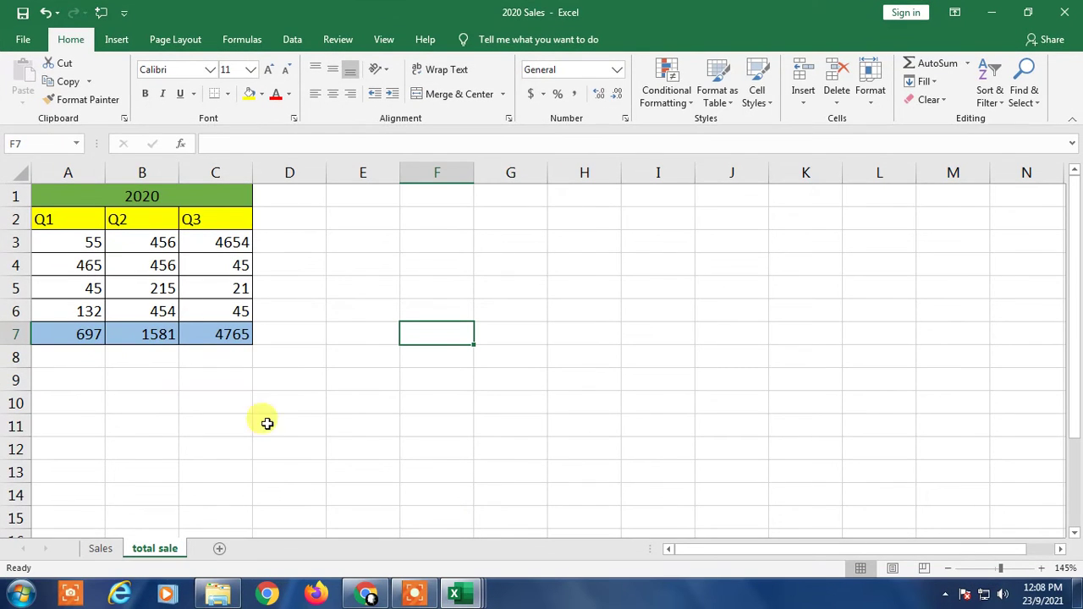
pyautogui.moveTo(464, 593)
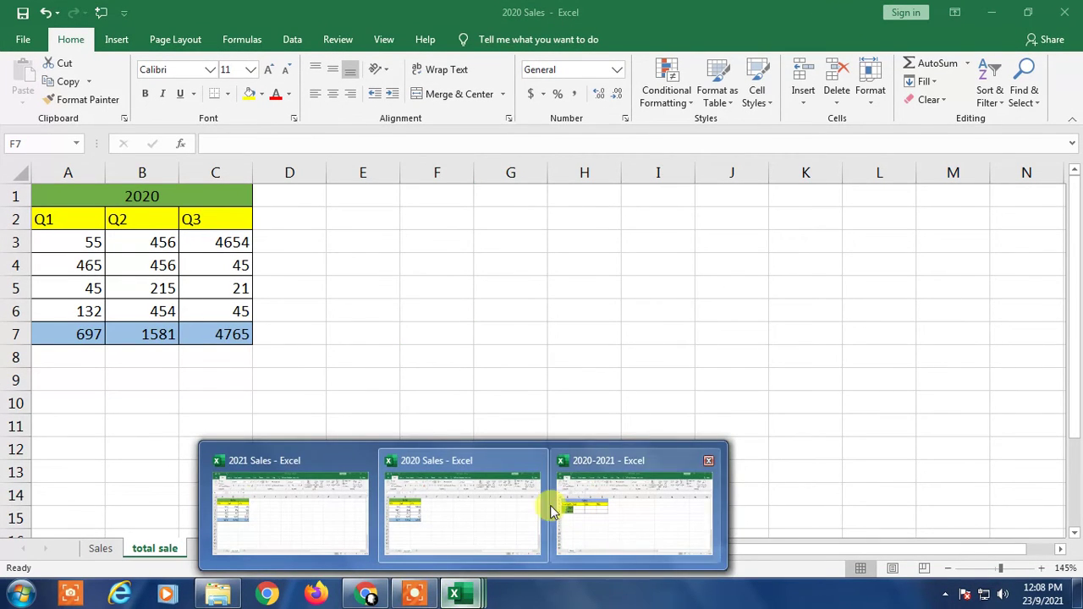
pyautogui.click(260, 507)
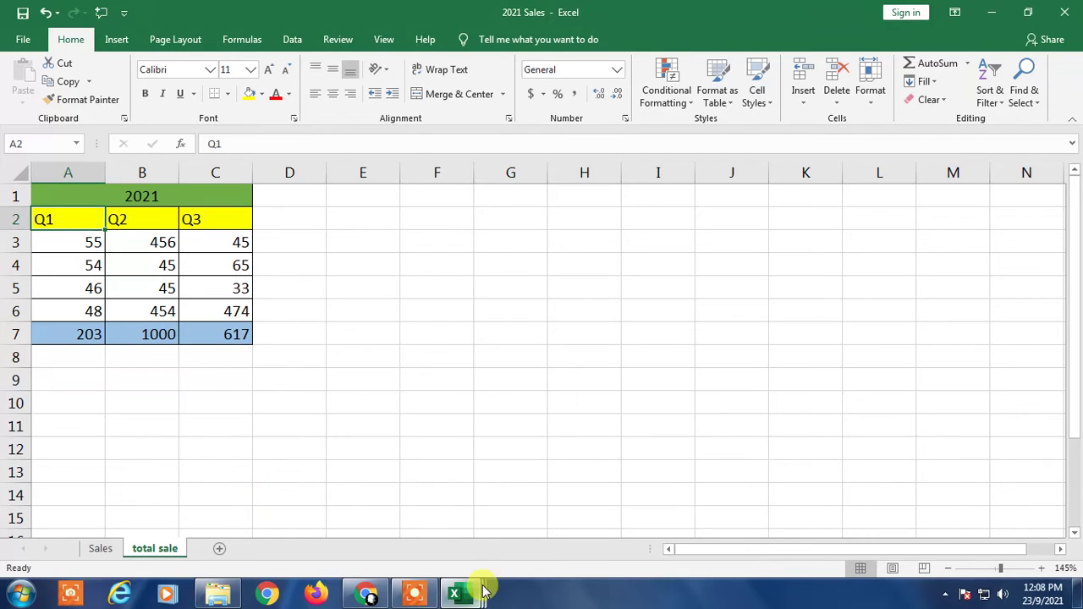
pyautogui.moveTo(478, 593)
pyautogui.click(556, 505)
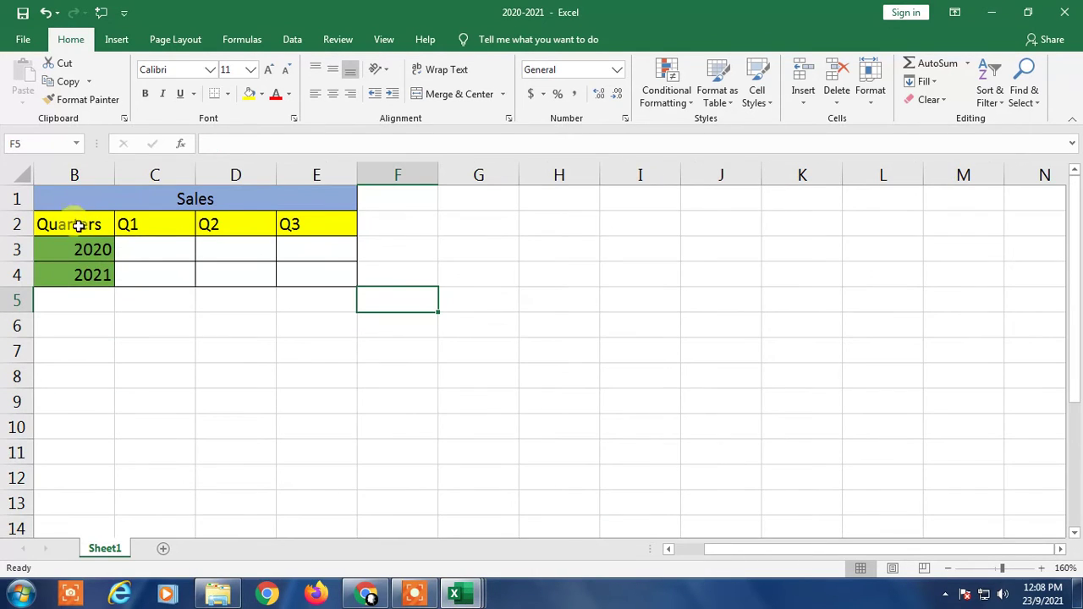
pyautogui.moveTo(84, 246); pyautogui.dragTo(91, 269)
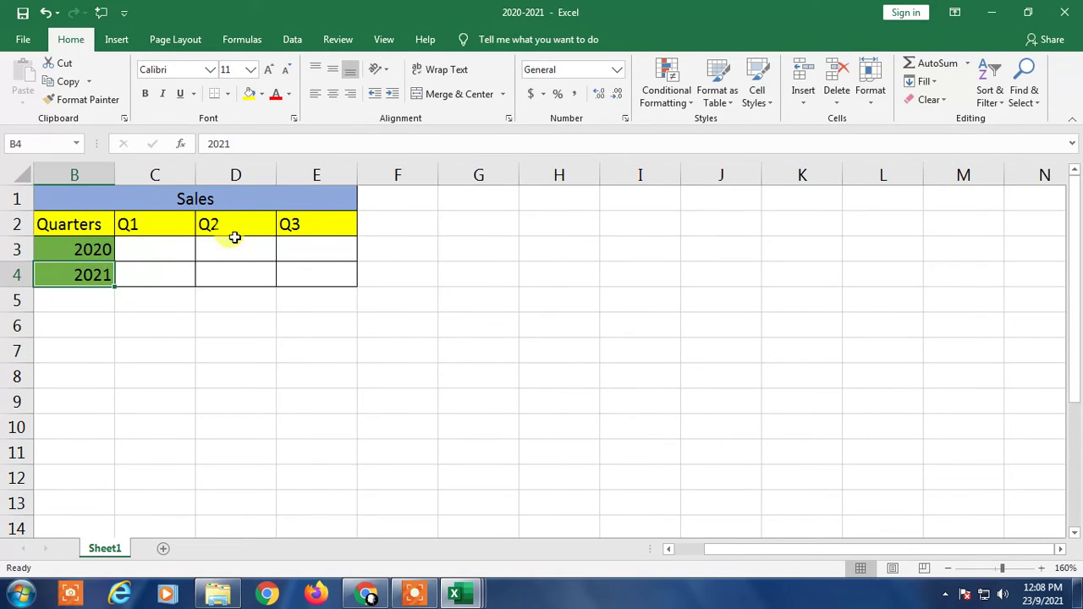
# Link C3 of the 2020-2021 workbook to the Q1 total in A7 of the total sale sheet in 2020 Sales.
pyautogui.click(578, 239)
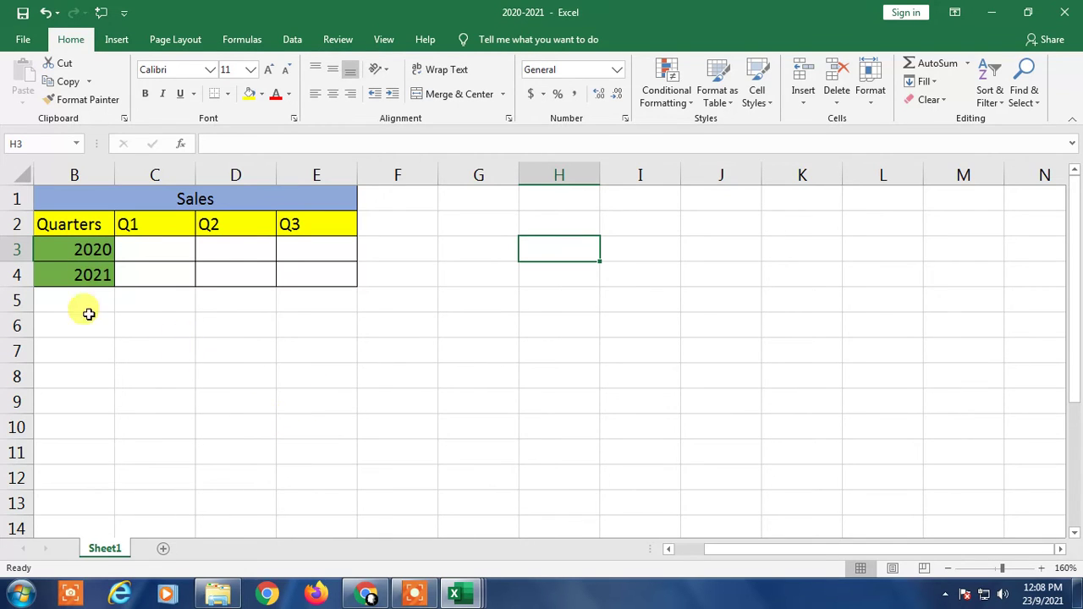
pyautogui.click(80, 249)
pyautogui.click(159, 247)
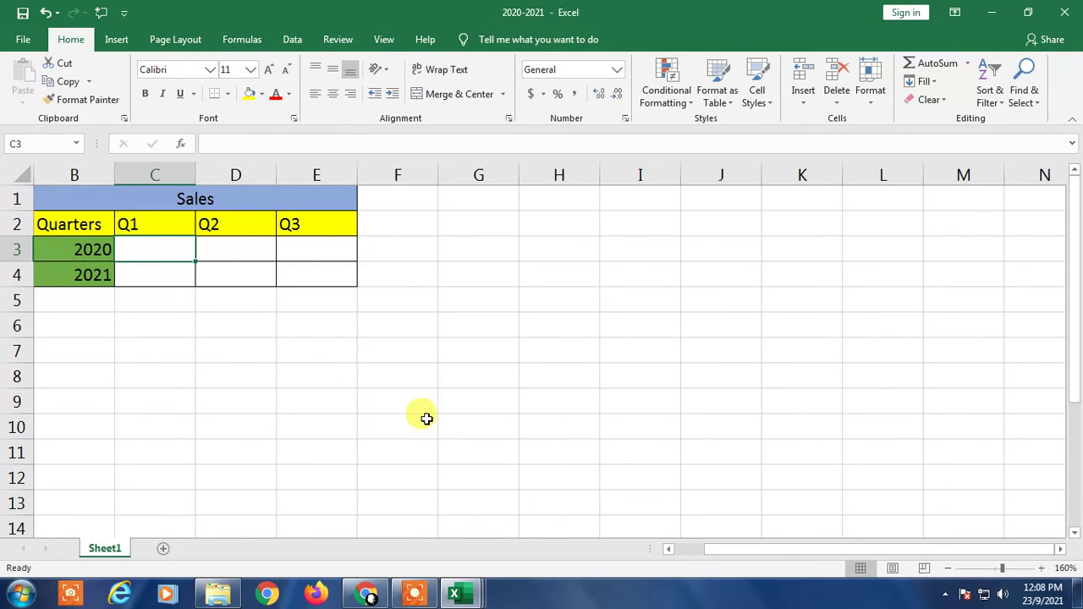
pyautogui.write('=')
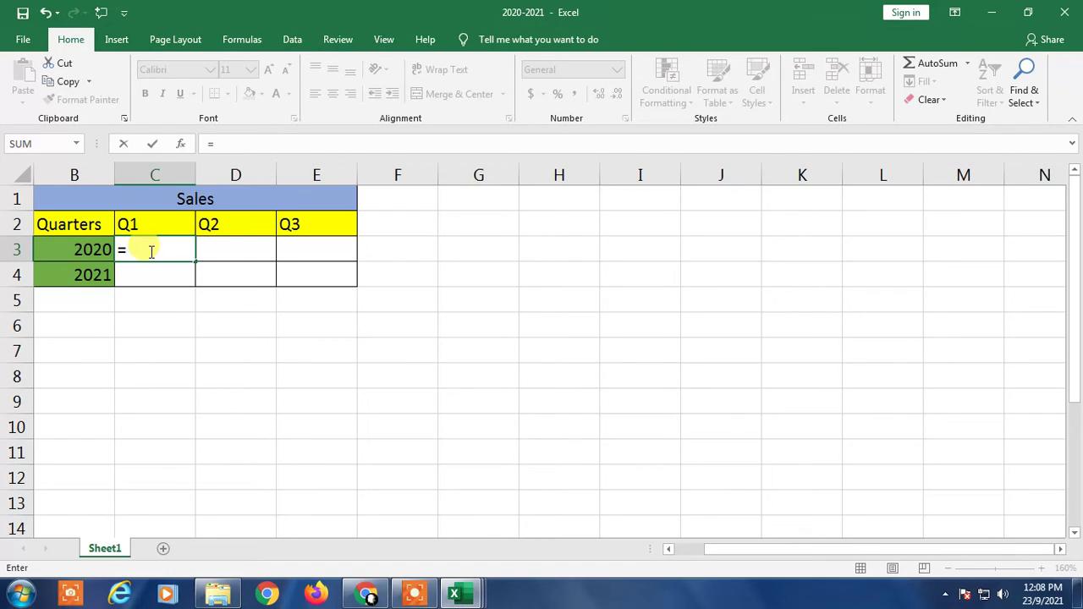
pyautogui.click(385, 39)
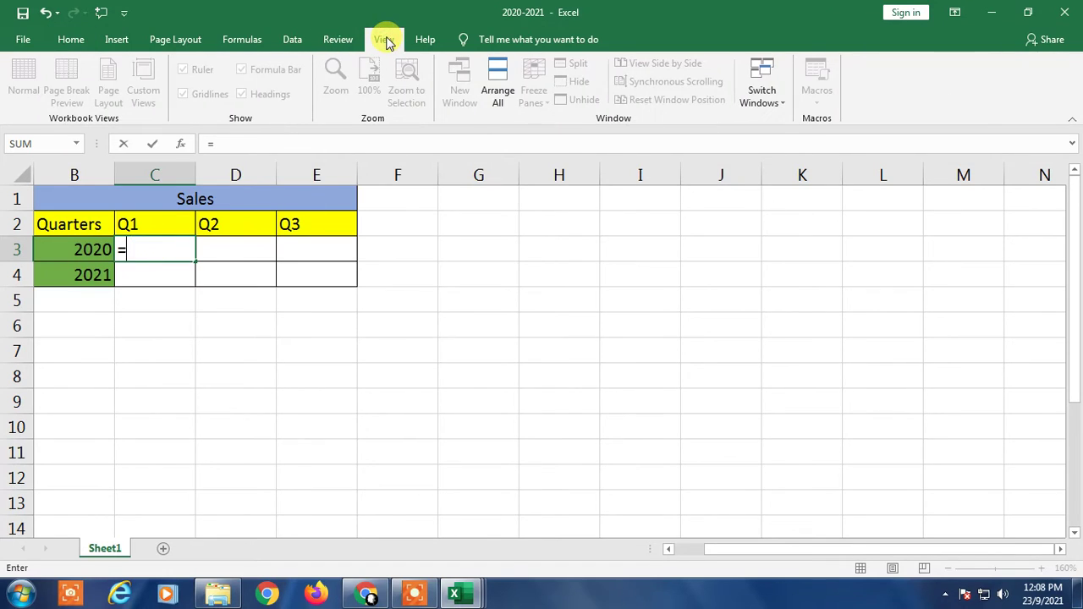
pyautogui.click(775, 102)
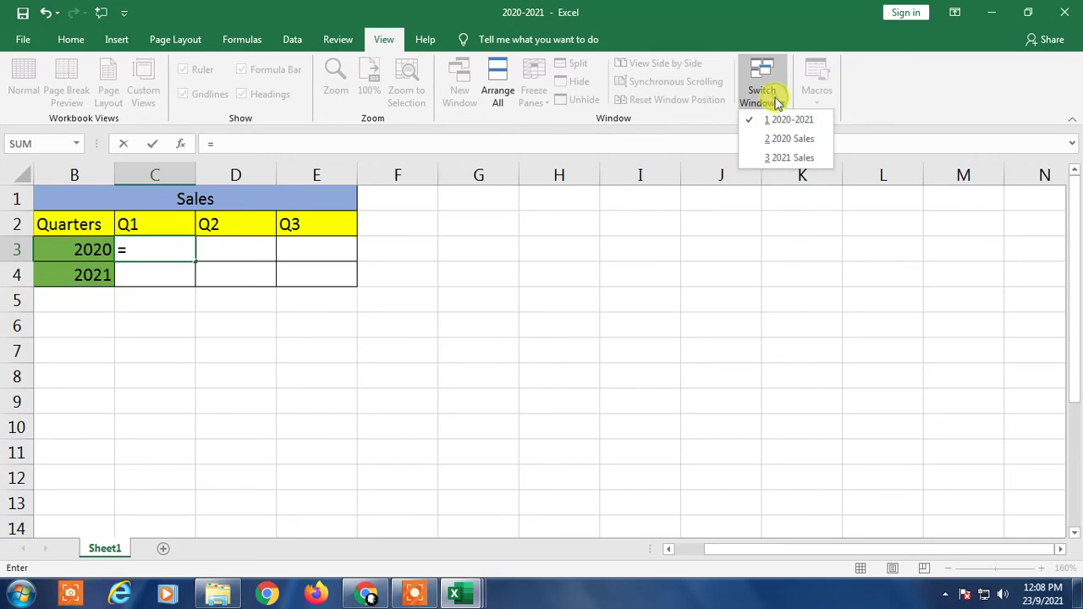
pyautogui.click(795, 144)
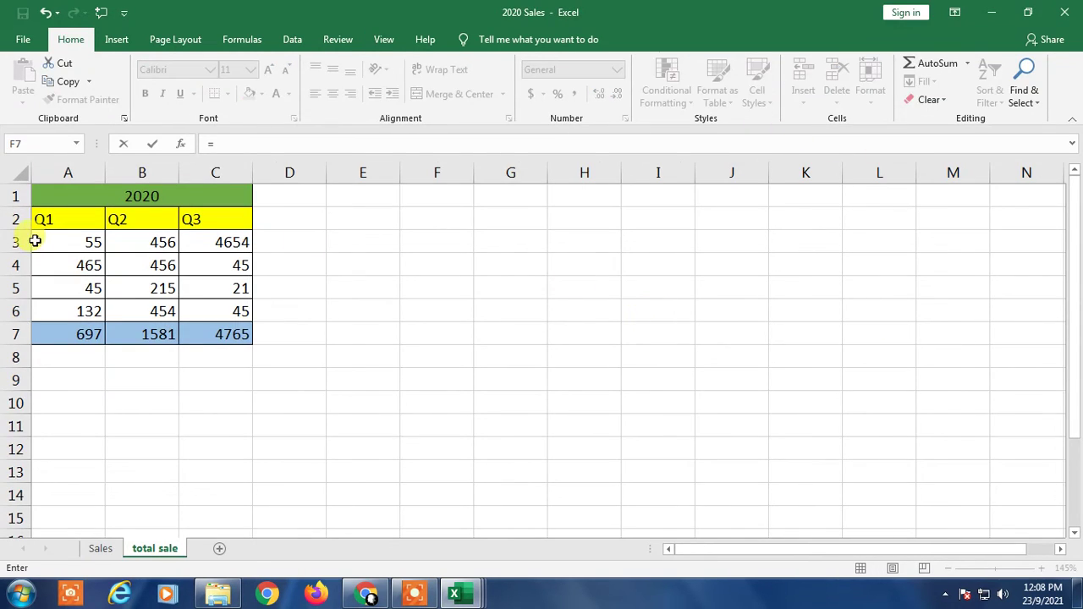
pyautogui.click(76, 337)
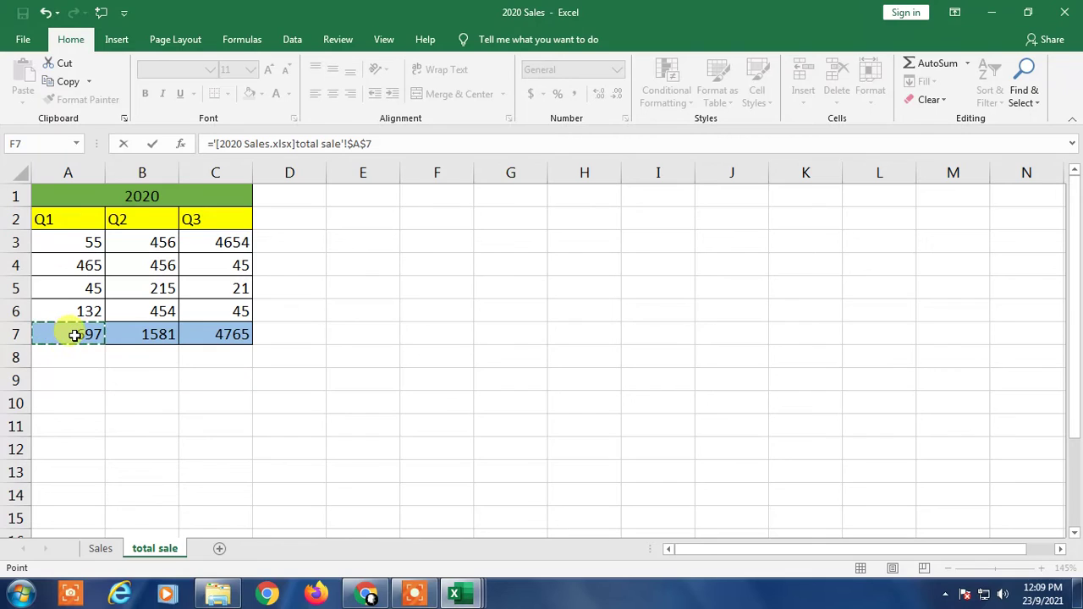
pyautogui.press('Return')
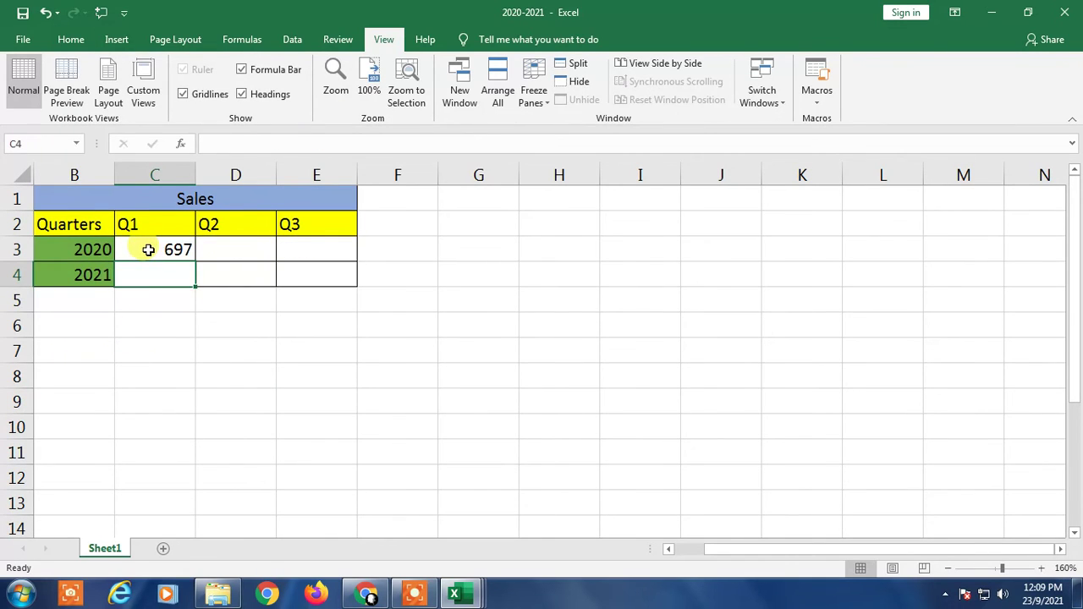
# Try to copy the absolute $A$7 link from C3 across D3:E3 in the 2020 row.
pyautogui.click(148, 250)
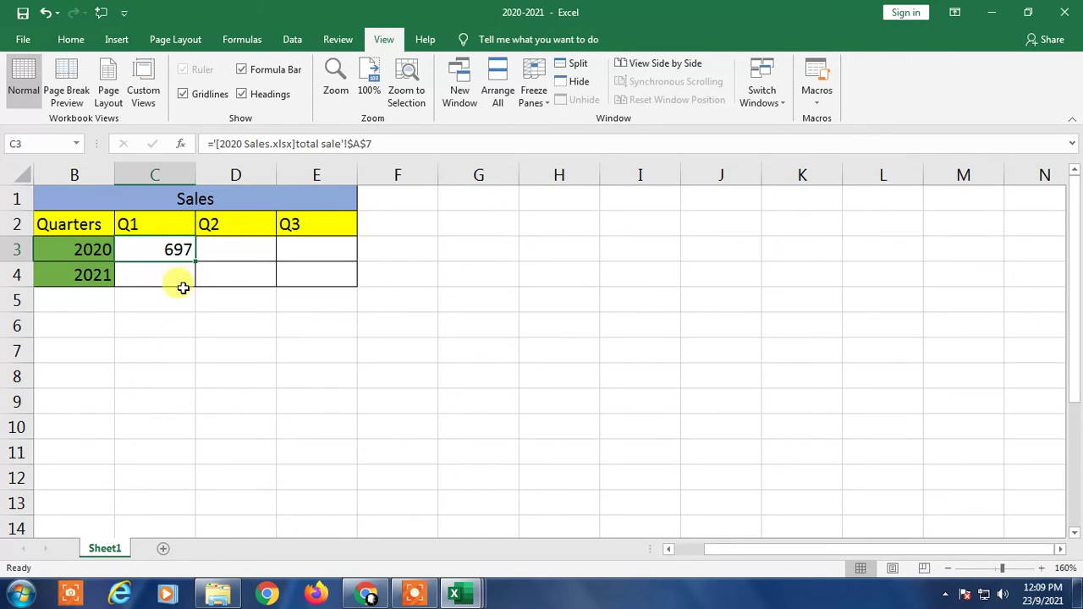
pyautogui.click(158, 277)
pyautogui.click(158, 255)
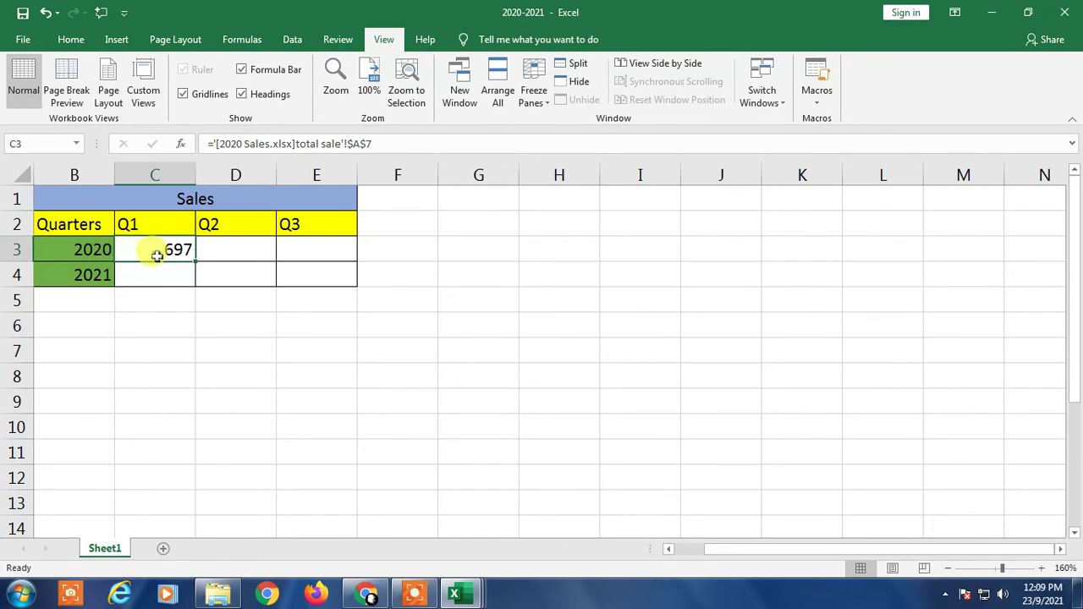
pyautogui.moveTo(194, 258); pyautogui.dragTo(339, 254)
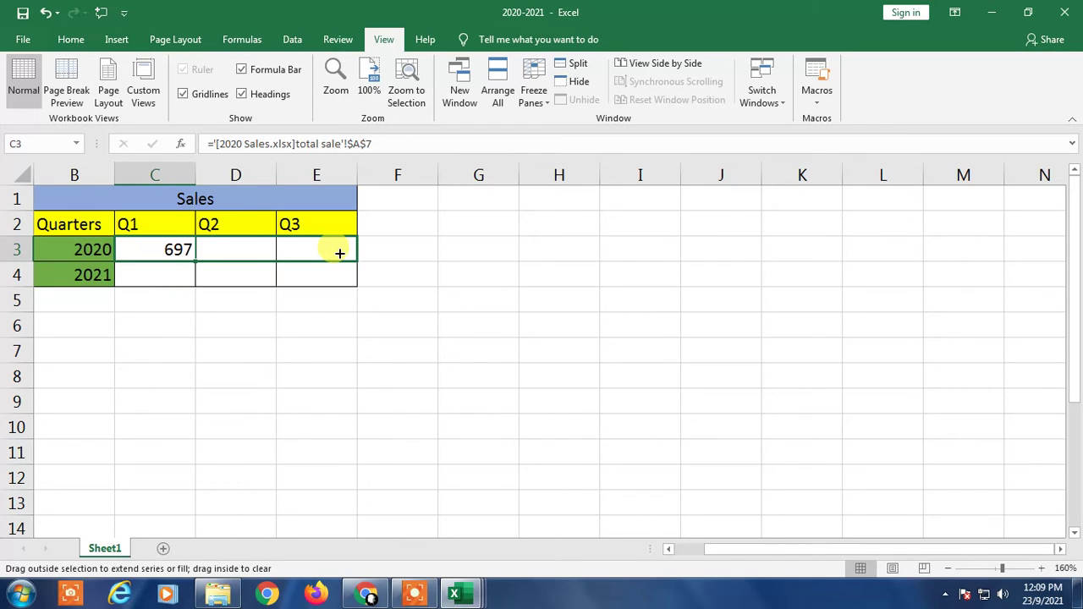
pyautogui.moveTo(340, 253); pyautogui.dragTo(340, 253)
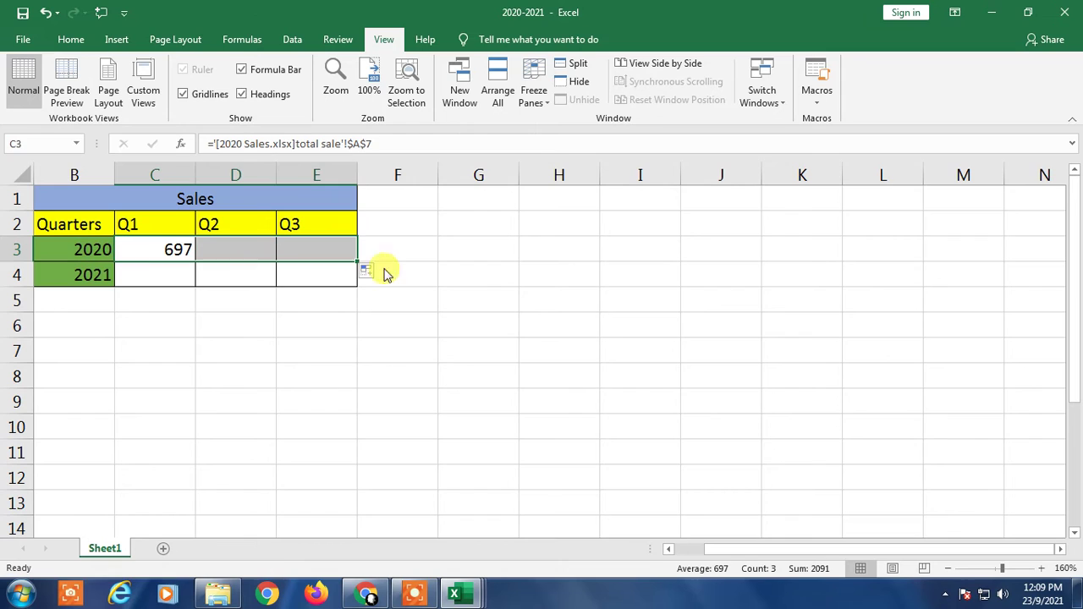
# Compare the formulas and values in C3:E3 with the quarterly totals in the 2020 Sales workbook.
pyautogui.click(245, 247)
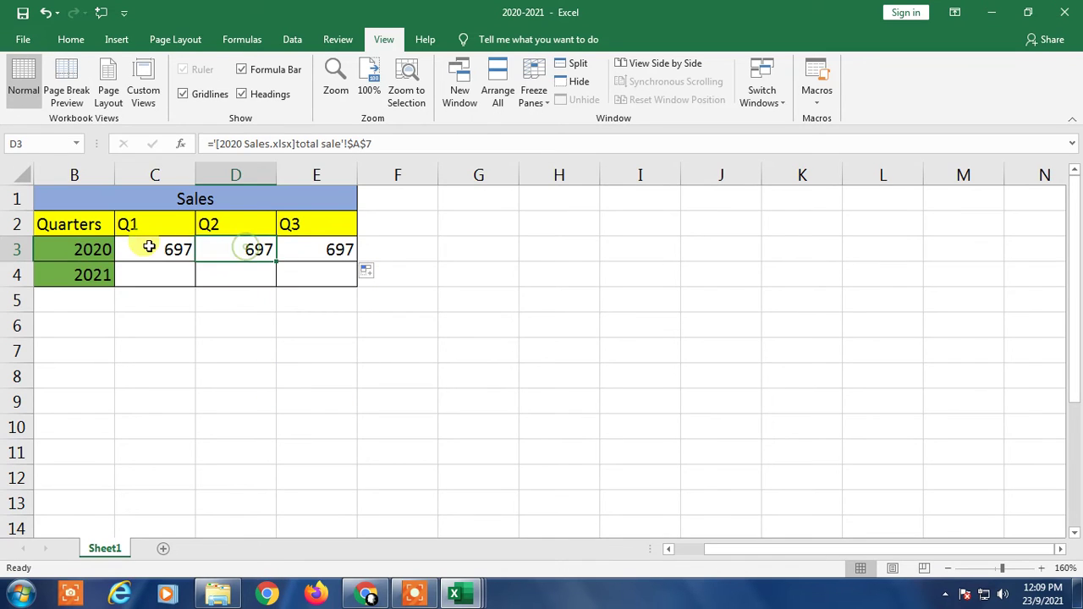
pyautogui.click(148, 246)
pyautogui.click(223, 246)
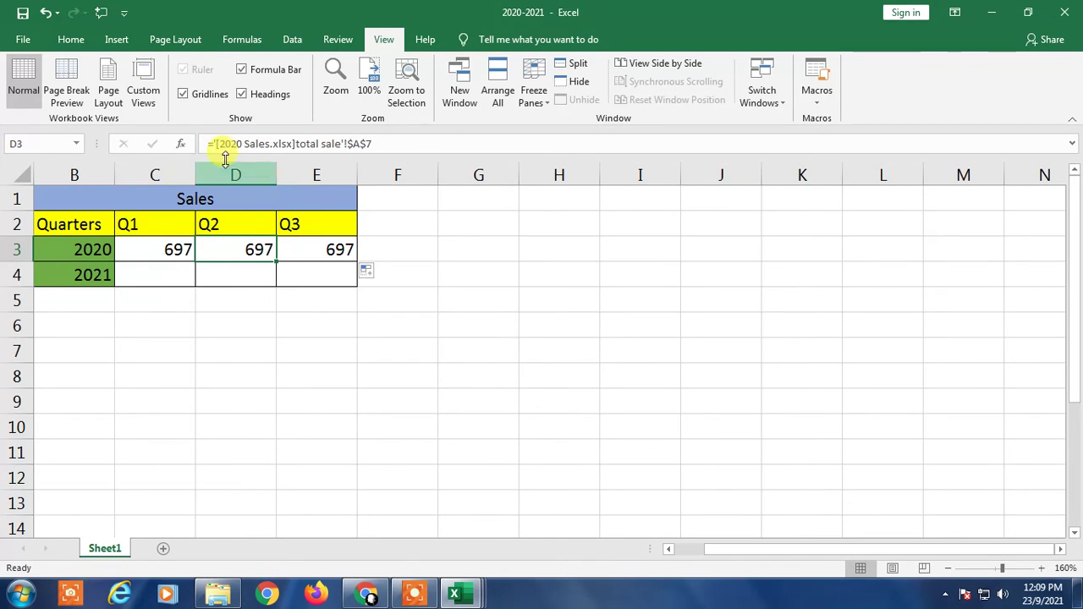
pyautogui.click(163, 223)
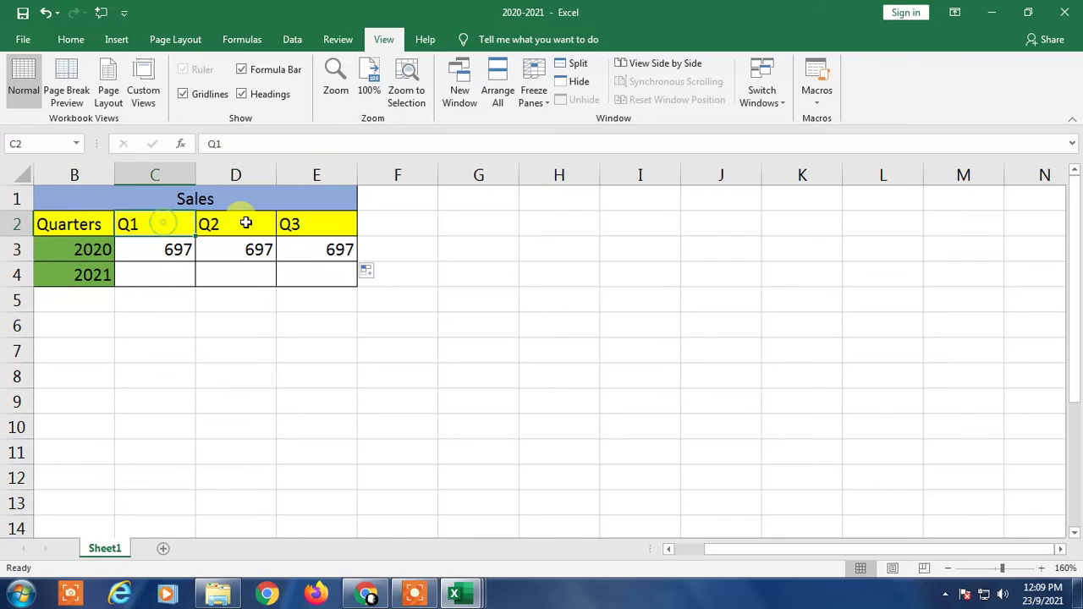
pyautogui.click(246, 221)
pyautogui.click(307, 221)
pyautogui.click(217, 250)
pyautogui.click(167, 250)
pyautogui.click(261, 249)
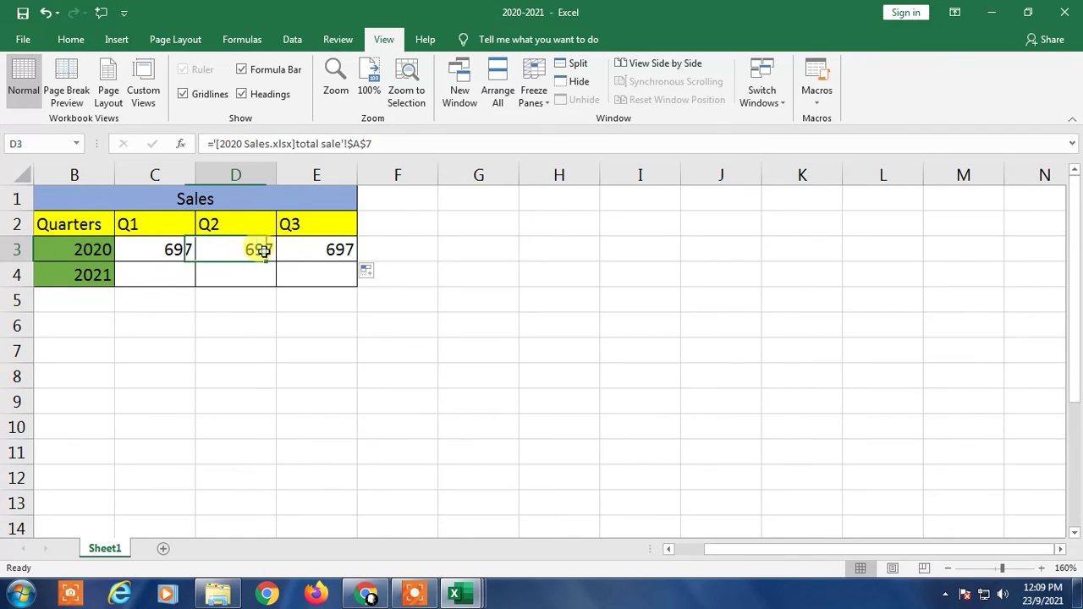
pyautogui.click(325, 252)
pyautogui.click(239, 251)
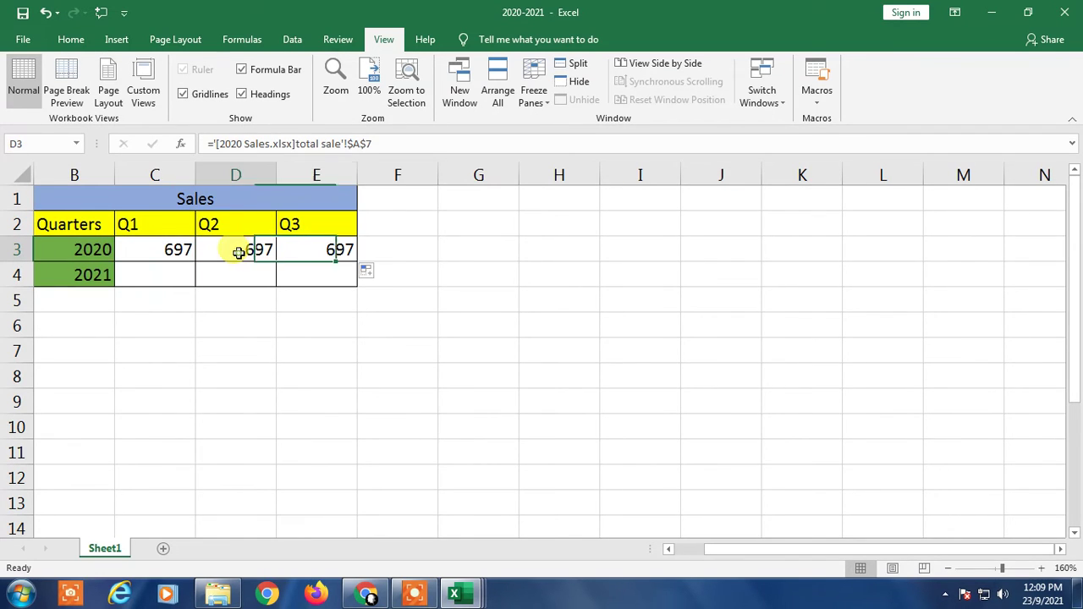
pyautogui.click(161, 249)
pyautogui.click(254, 254)
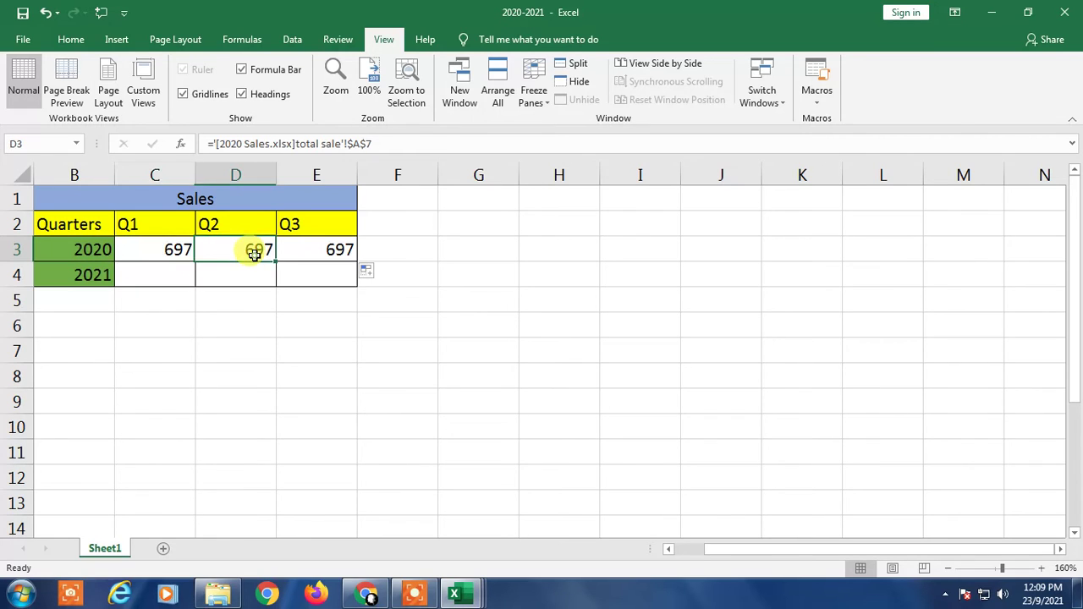
pyautogui.click(162, 249)
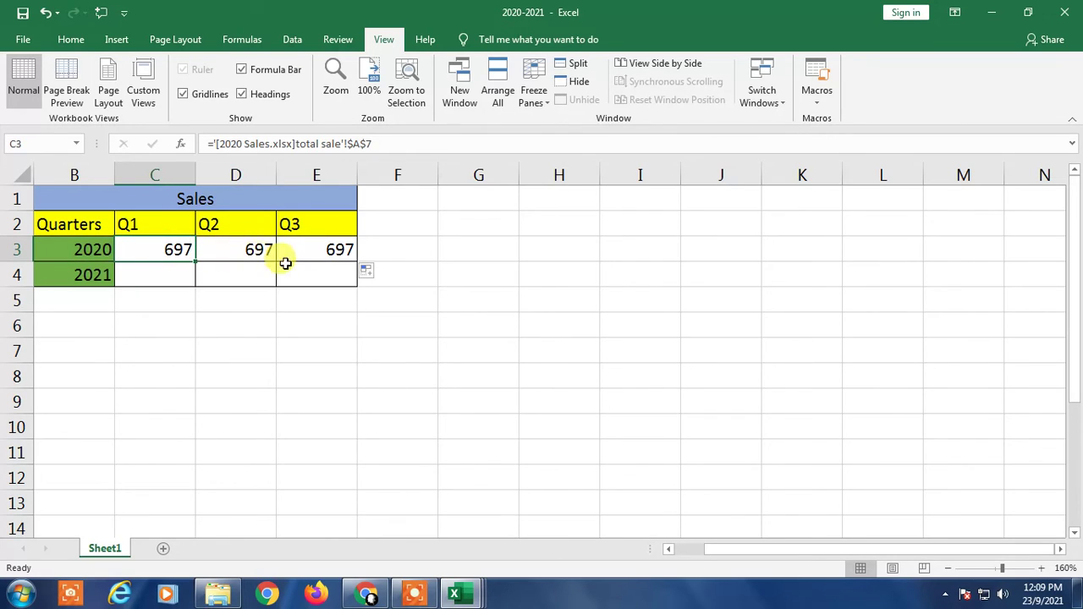
pyautogui.hotkey('alt', 'Tab')
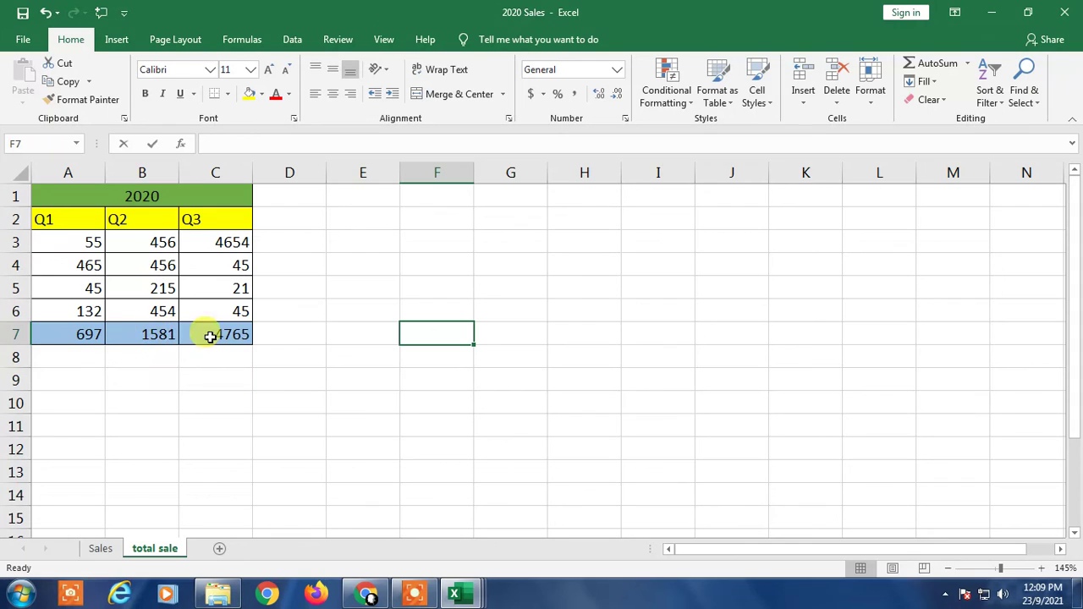
pyautogui.hotkey('alt', 'Tab')
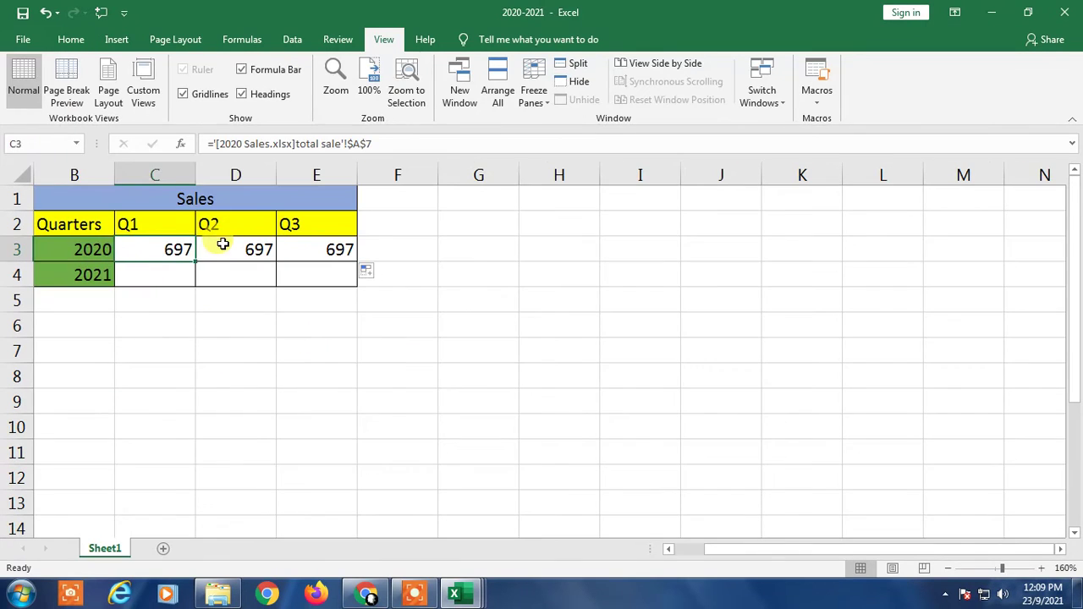
pyautogui.click(220, 246)
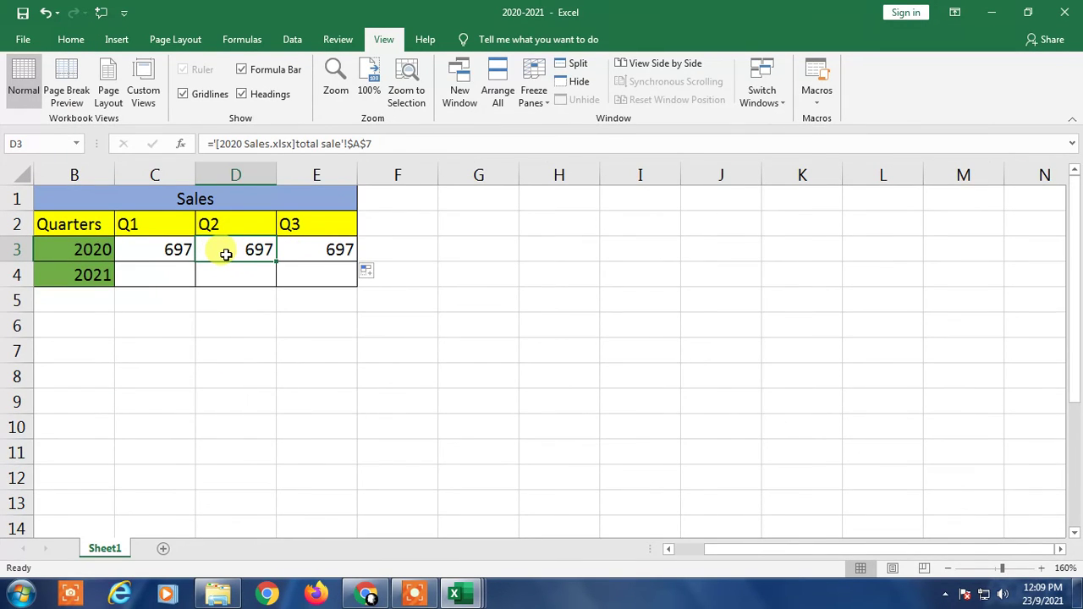
# Remove the dollar signs from the C3 link formula so that it refers to A7 relatively.
pyautogui.click(165, 250)
pyautogui.press('F2')
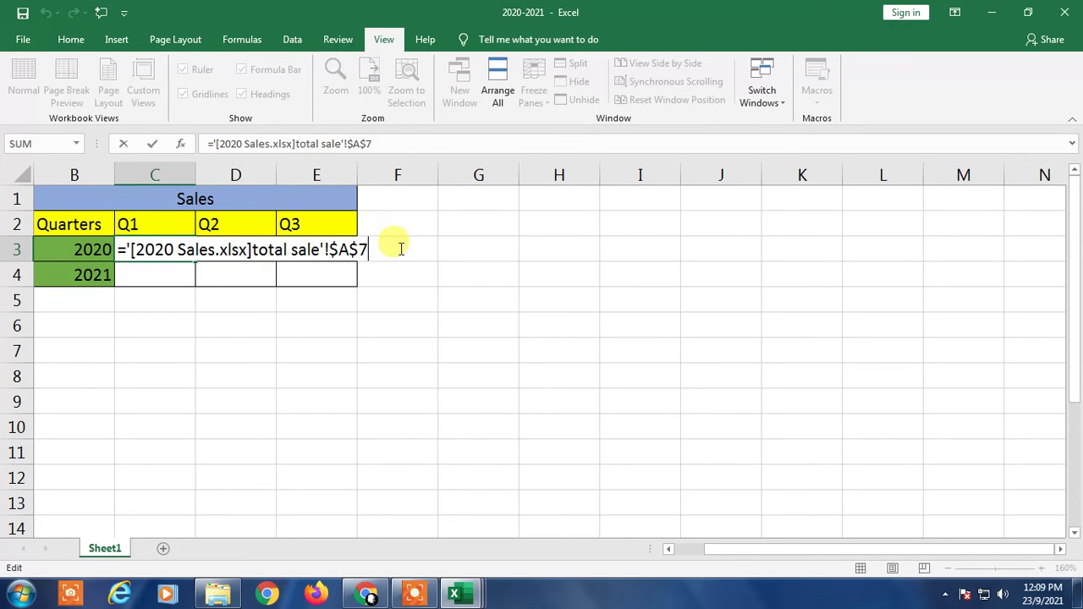
pyautogui.press('Escape')
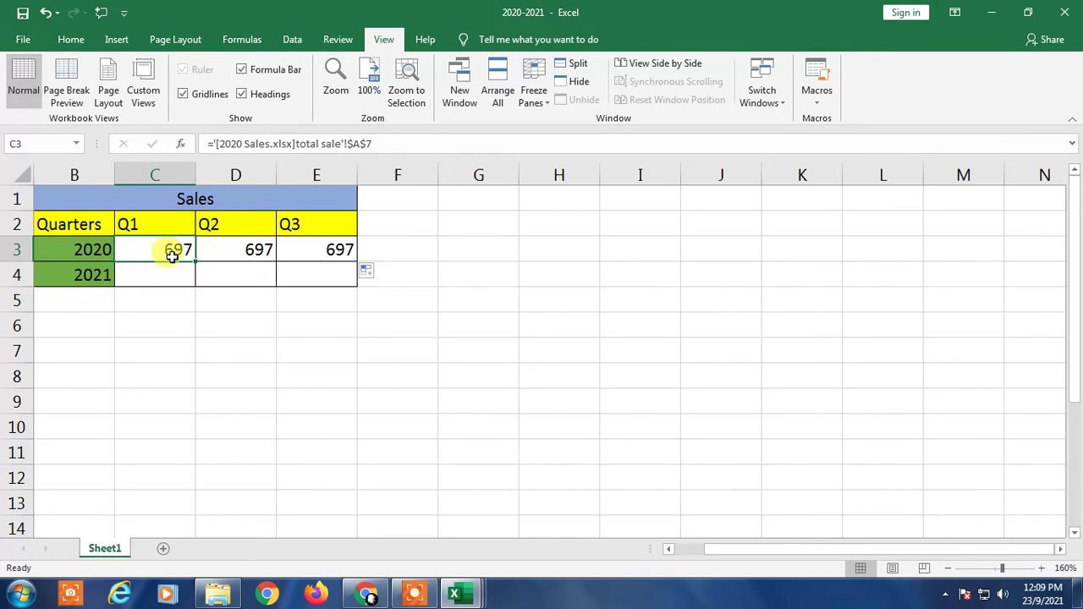
pyautogui.press('F2')
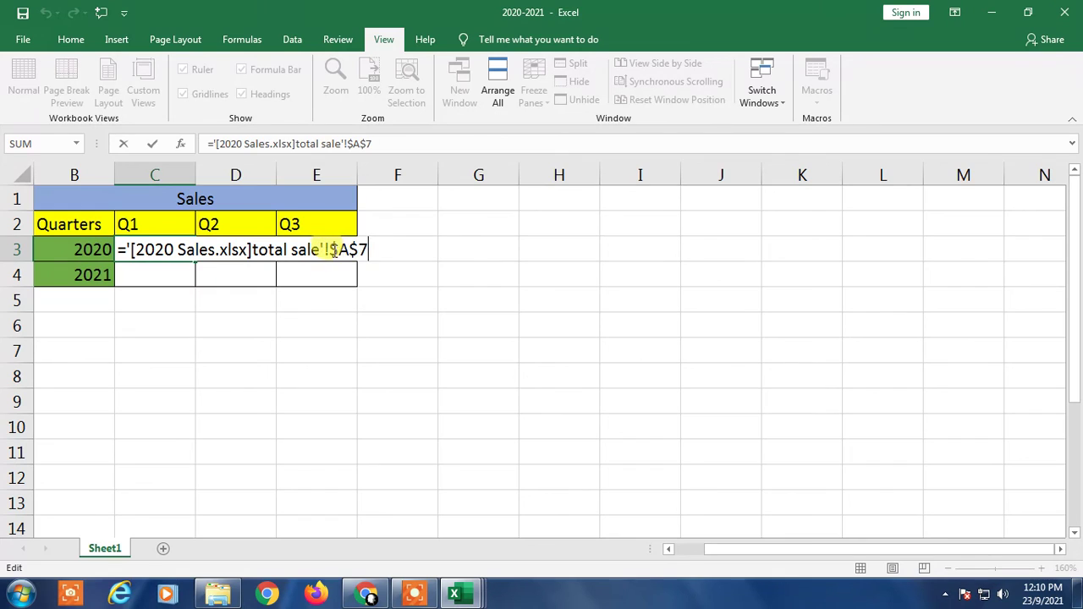
pyautogui.moveTo(330, 249); pyautogui.dragTo(348, 250)
pyautogui.click(349, 250)
pyautogui.click(330, 250)
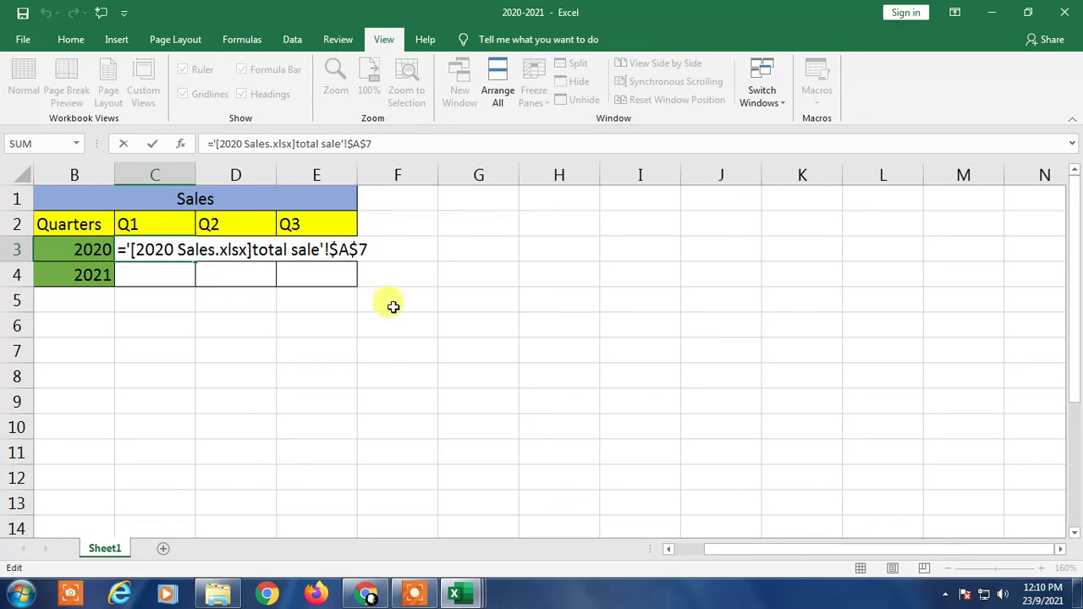
pyautogui.hotkey('alt', 'Tab')
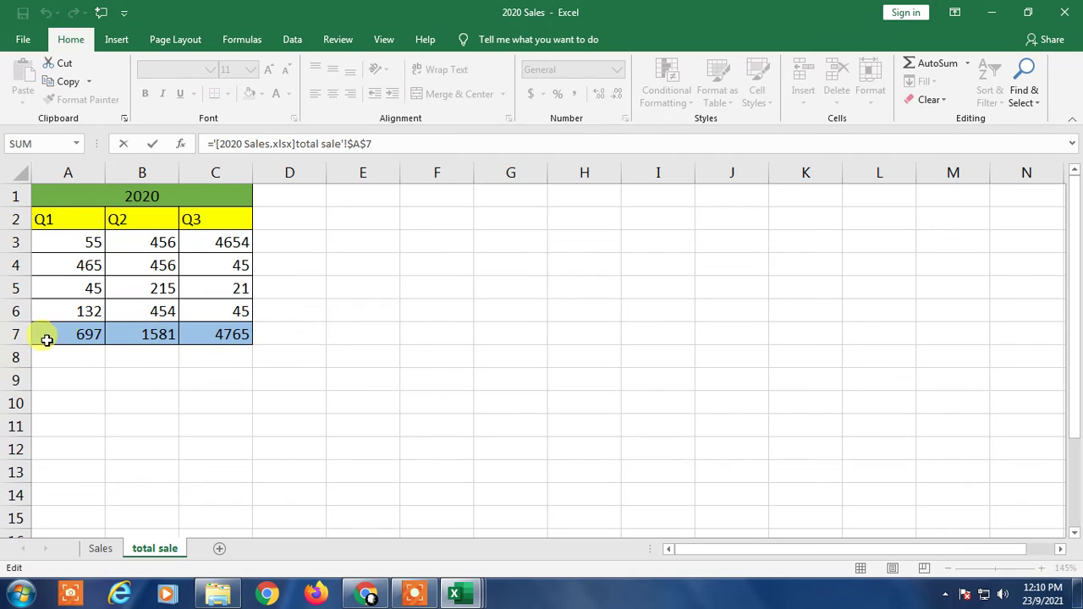
pyautogui.hotkey('alt', 'Tab')
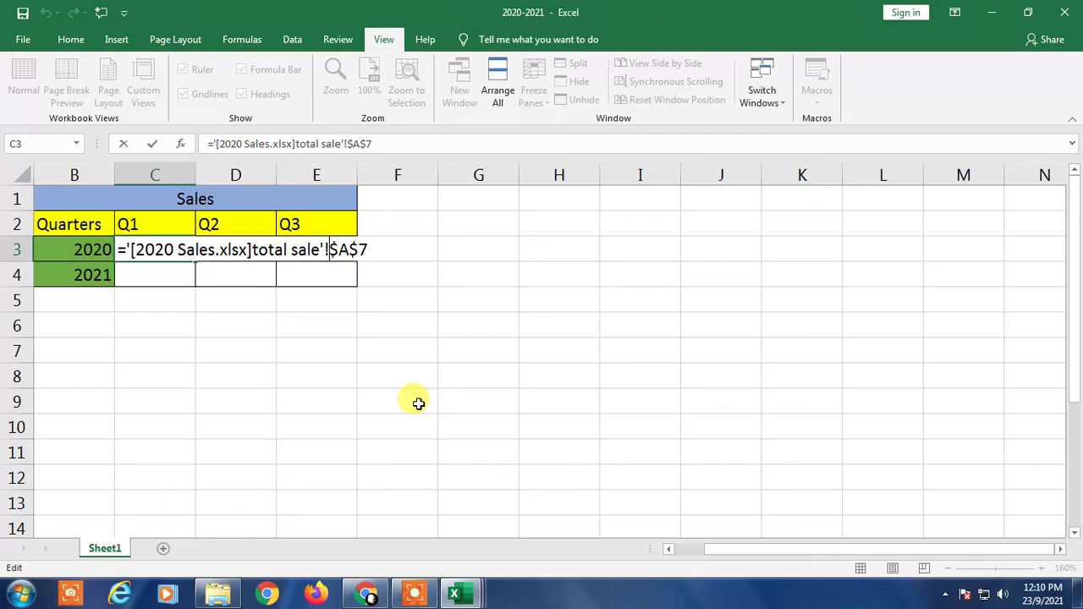
pyautogui.press('Delete')
pyautogui.press('Right')
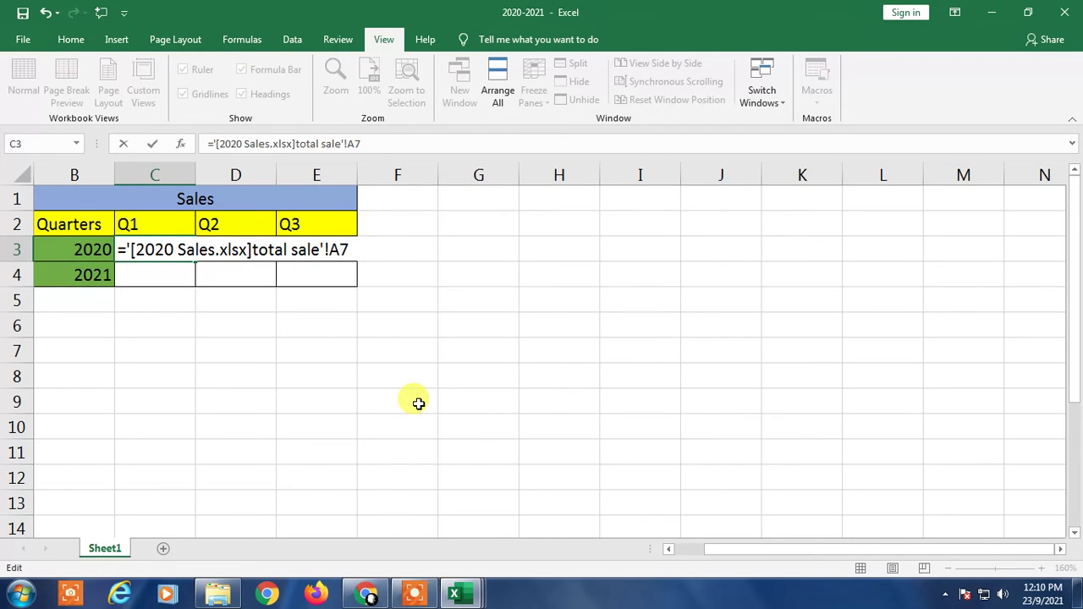
pyautogui.press('Return')
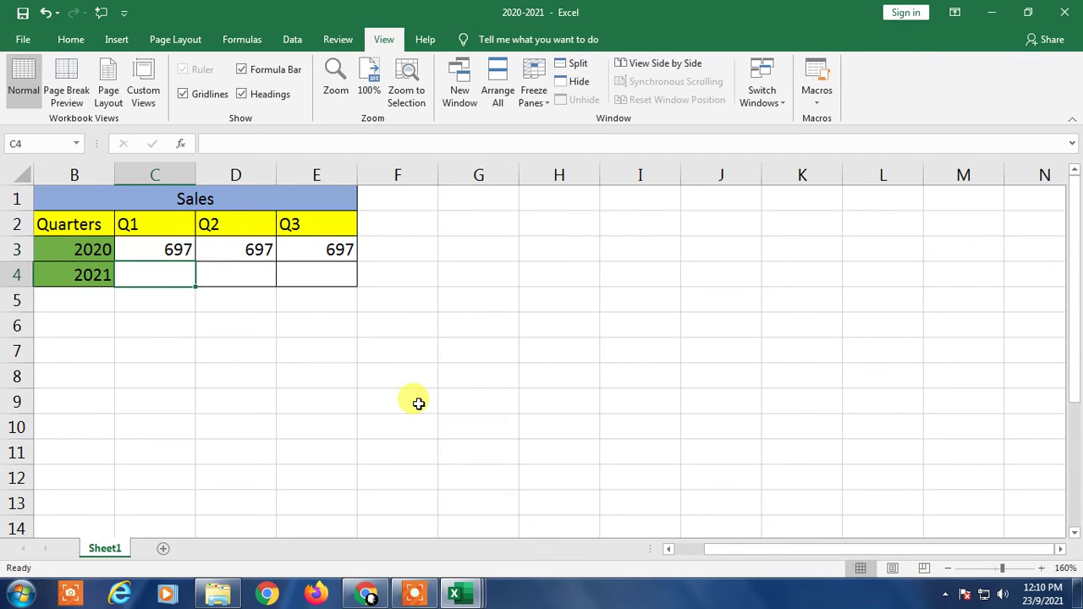
# Fill the relative link formula from C3 across D3:E3 and compare the row with the totals in 2020 Sales.
pyautogui.click(159, 249)
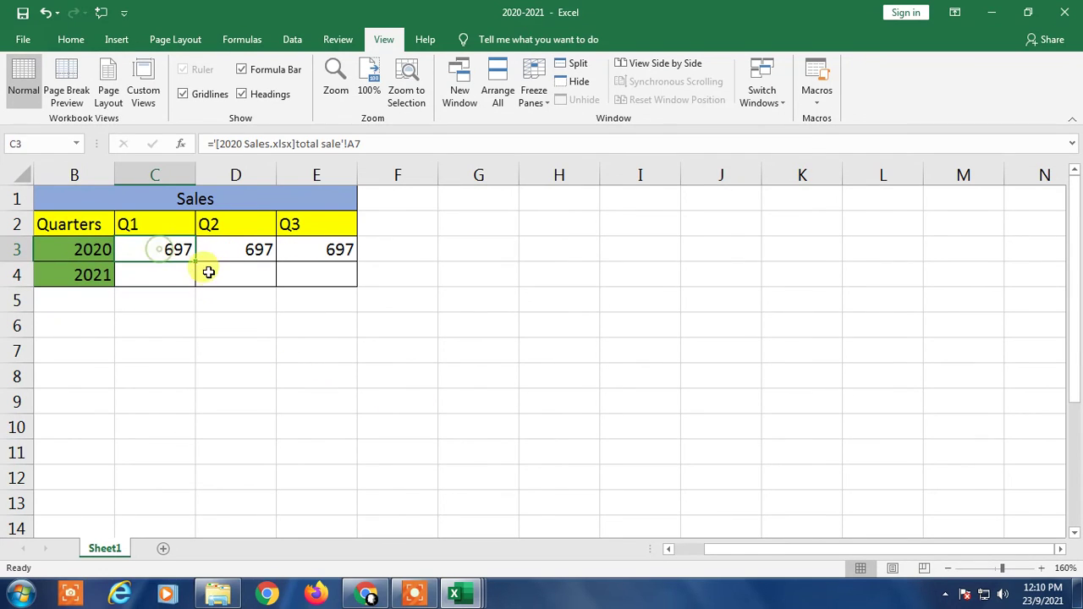
pyautogui.moveTo(193, 260); pyautogui.dragTo(356, 259)
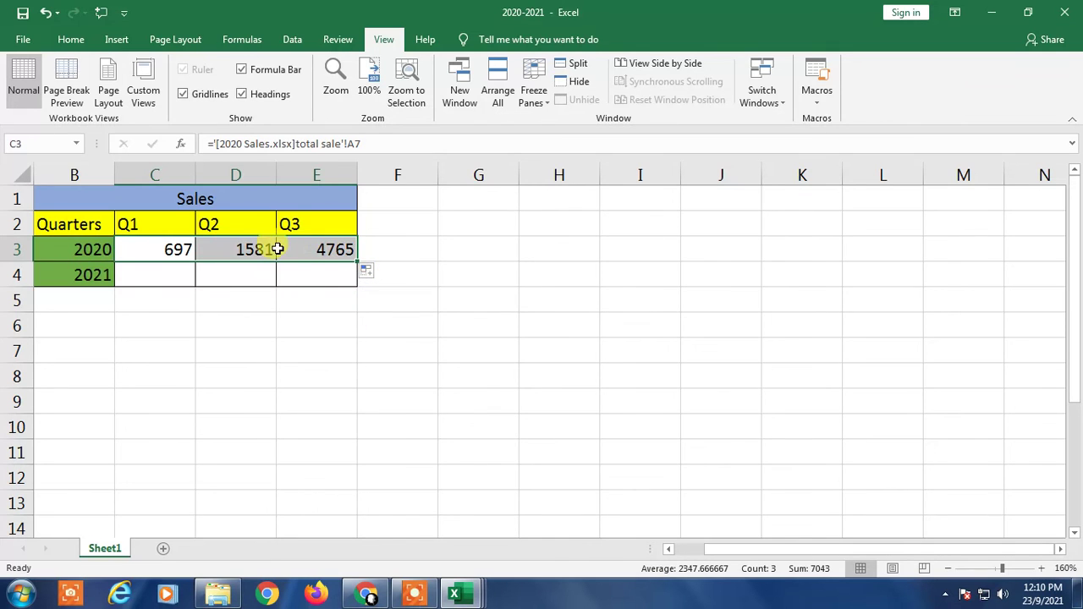
pyautogui.hotkey('alt', 'Tab')
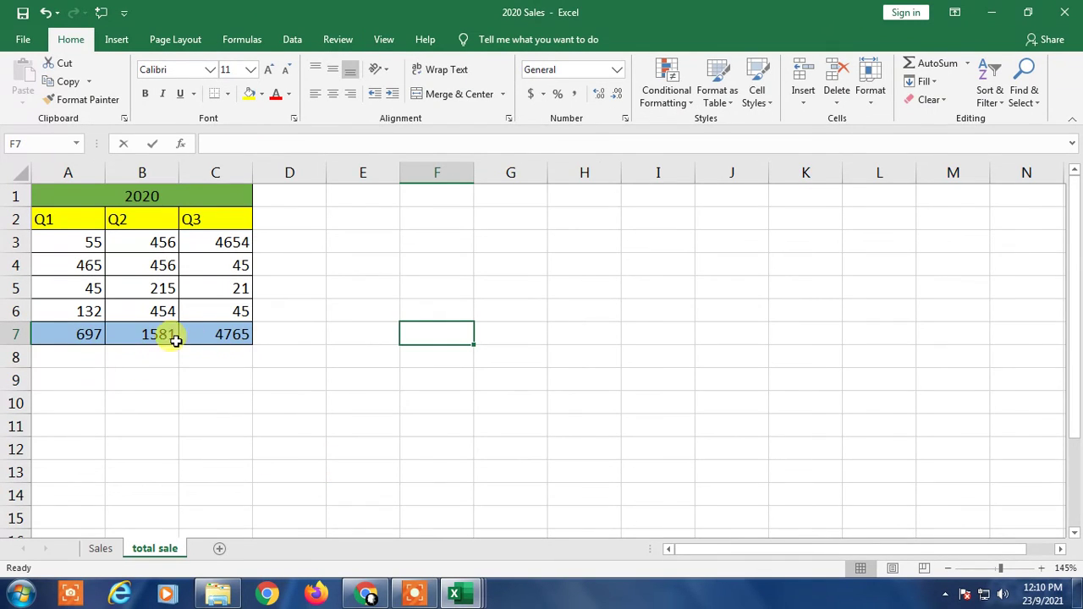
pyautogui.hotkey('alt', 'Tab')
pyautogui.click(321, 249)
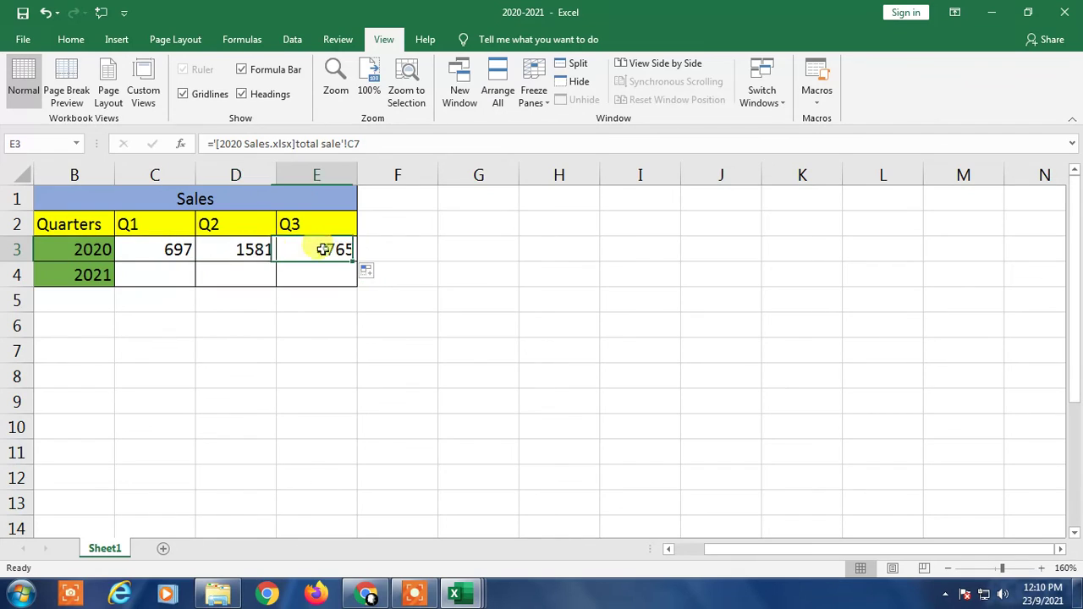
pyautogui.click(246, 248)
pyautogui.click(176, 248)
pyautogui.click(299, 246)
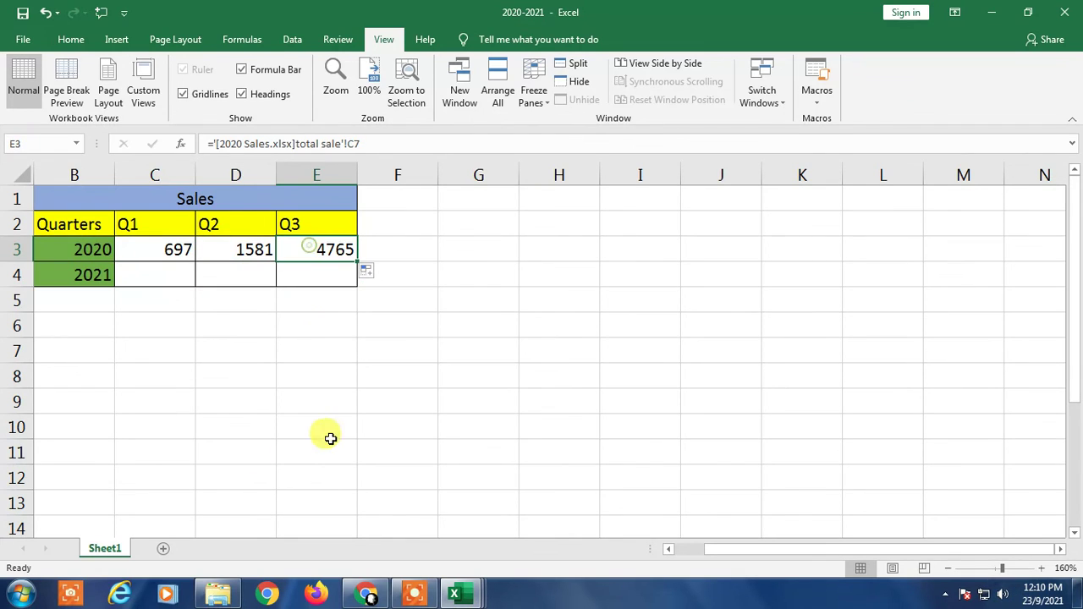
# Check the linked cells C3:E3 in the 2020 row and show the desktop.
pyautogui.click(150, 273)
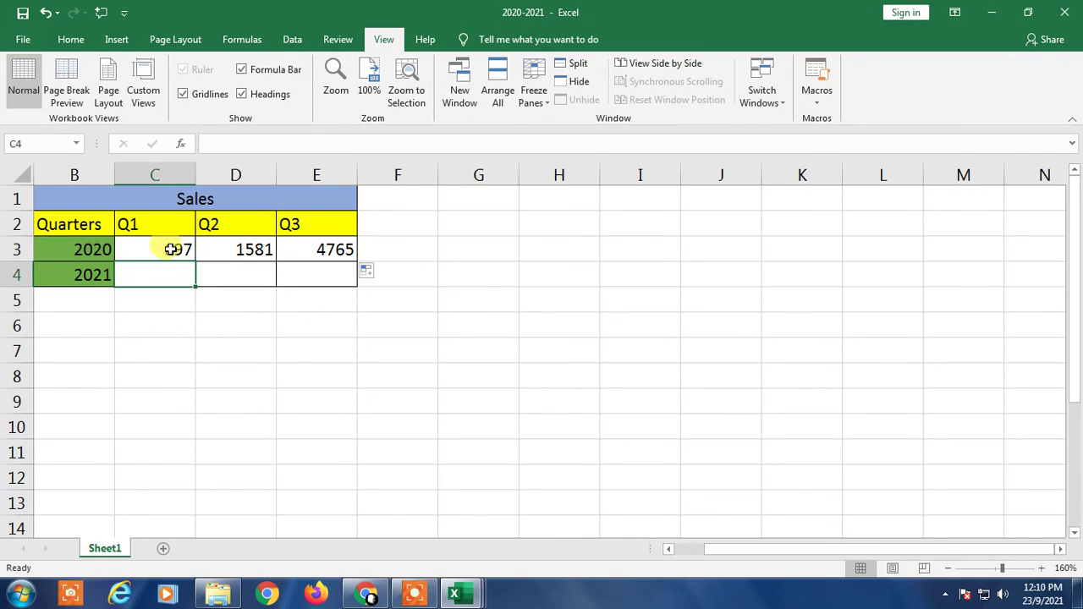
pyautogui.moveTo(169, 251); pyautogui.dragTo(352, 246)
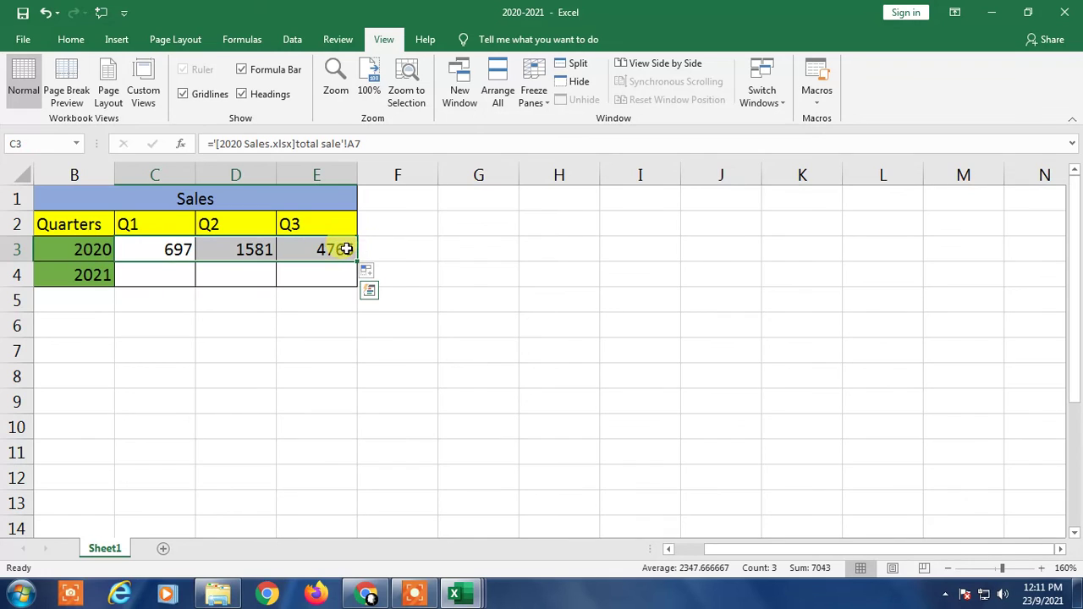
pyautogui.moveTo(150, 273)
pyautogui.mouseDown()
pyautogui.moveTo(250, 283)
pyautogui.moveTo(141, 270)
pyautogui.mouseUp()
pyautogui.click(164, 245)
pyautogui.click(320, 247)
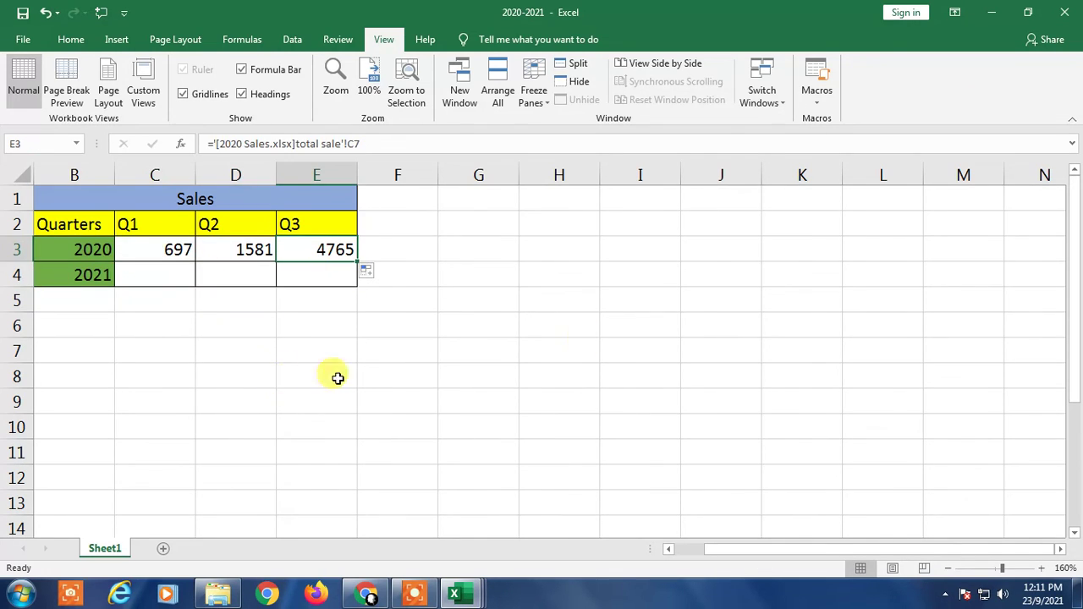
pyautogui.press('super+d')
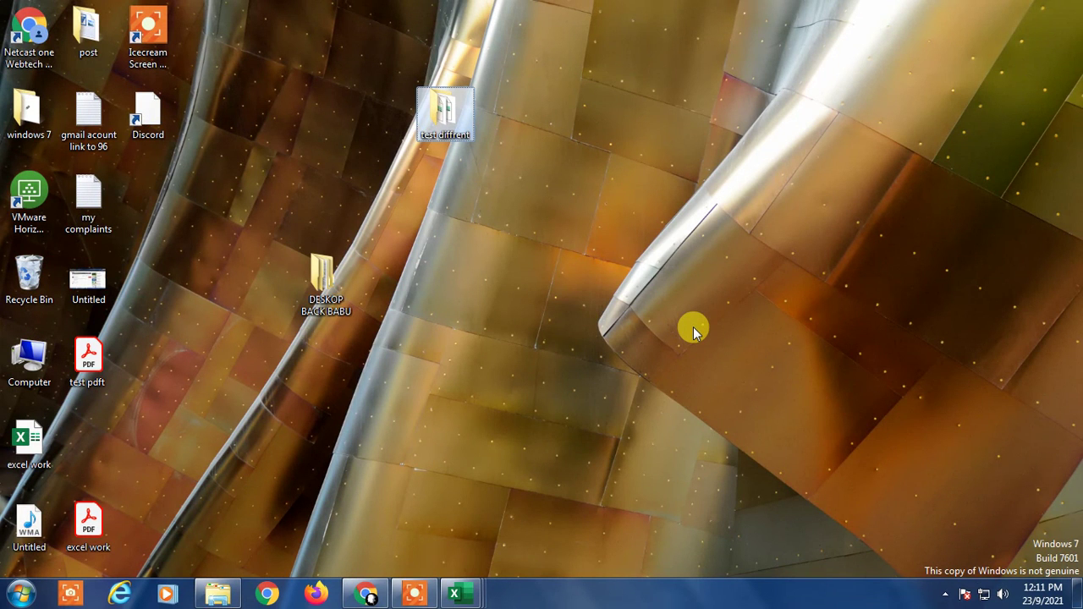